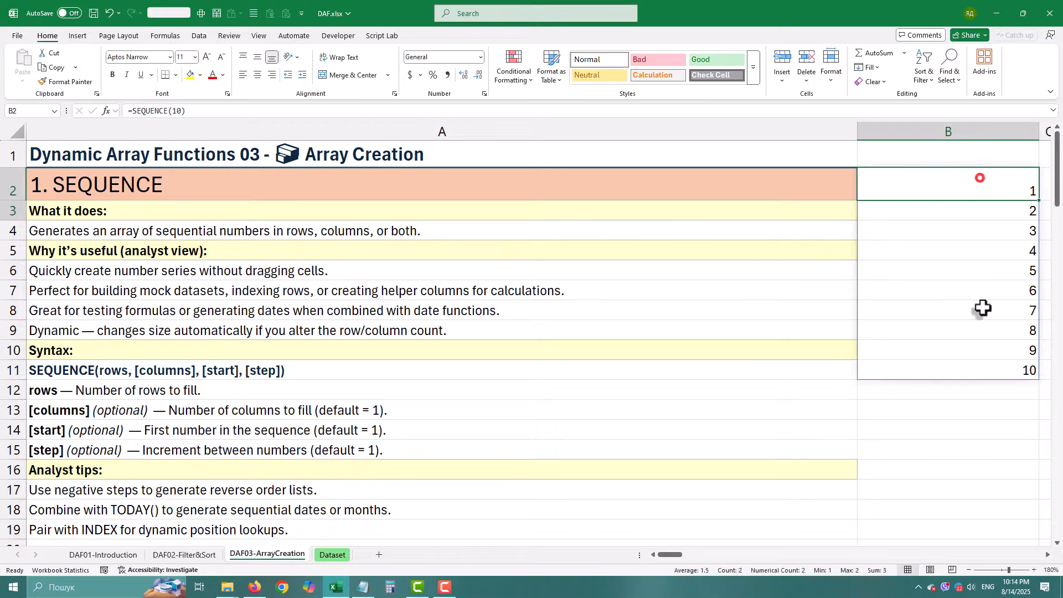
Change the SEQUENCE formula in cell B2 so it generates 20 rows
click(950, 171)
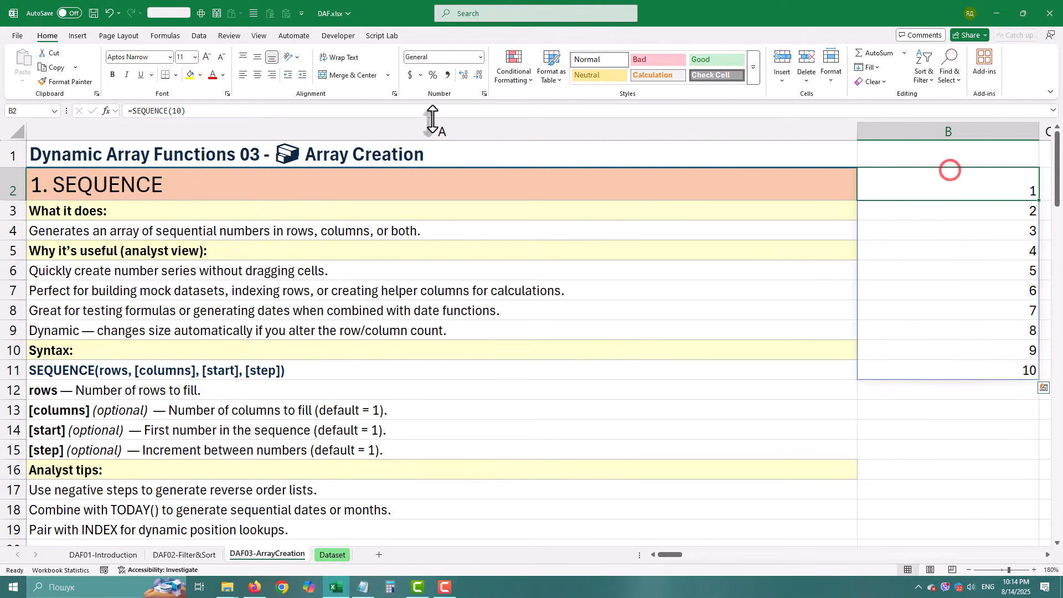
click(178, 112)
key(BackSpace)
key(BackSpace)
text(20)
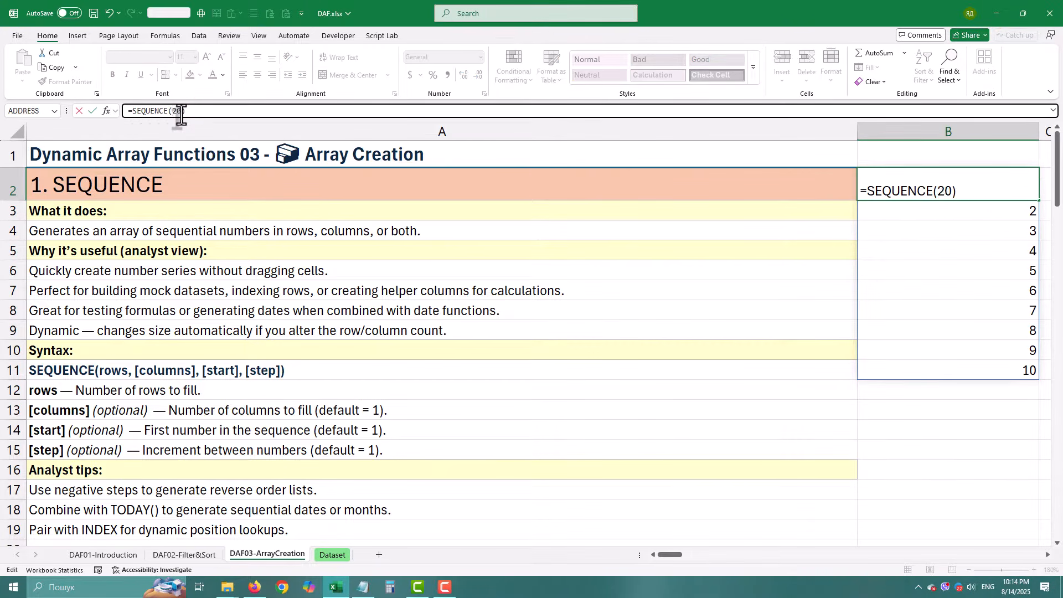
key(Return)
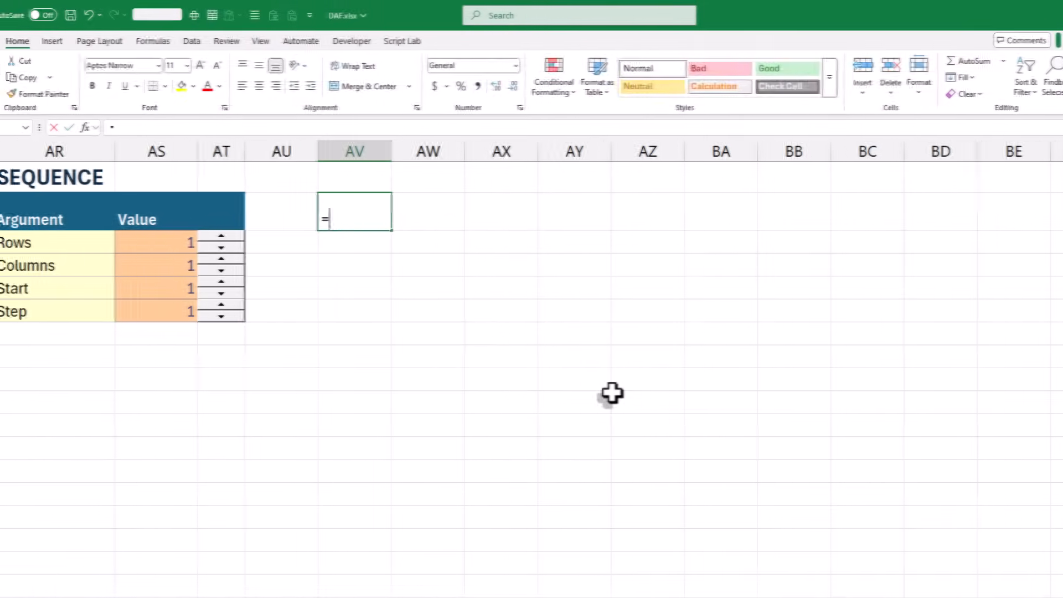
Enter a SEQUENCE formula in AV2 that takes rows, columns, start and step from cells AS3, AS4, AS5 and AS6
text(seq)
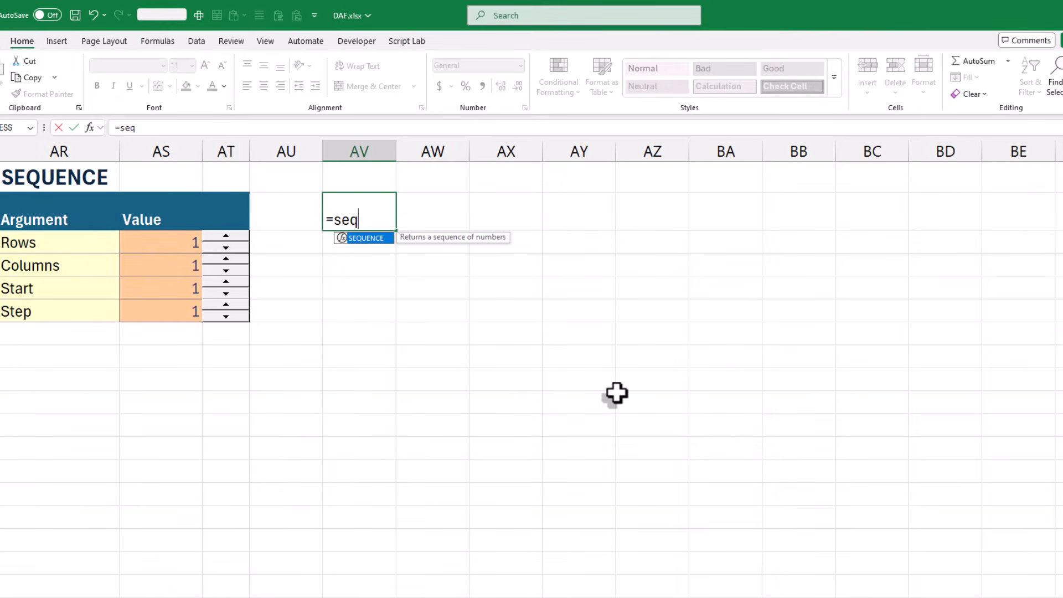
key(Tab)
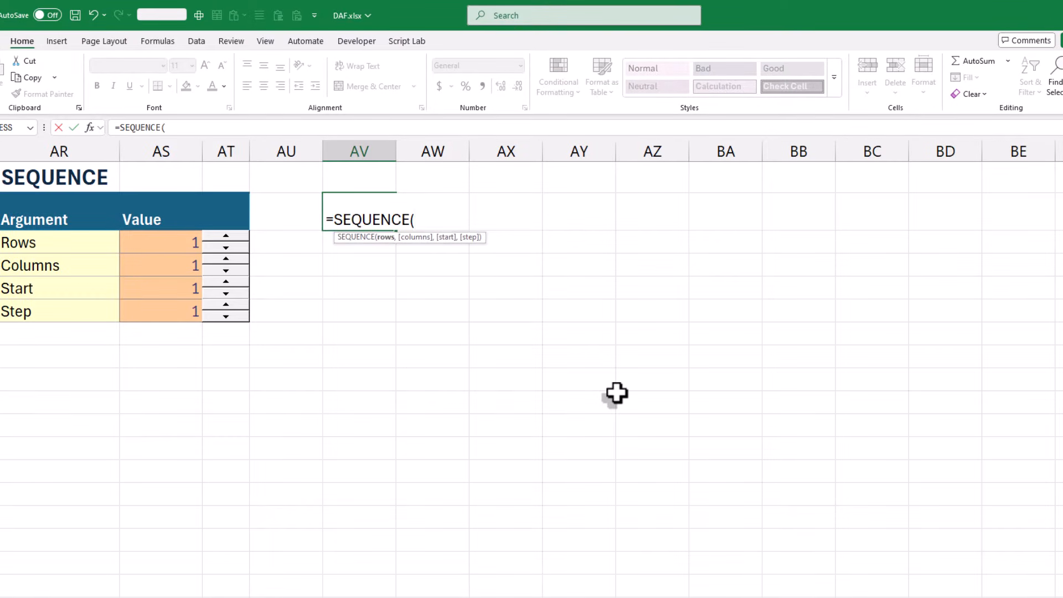
click(144, 242)
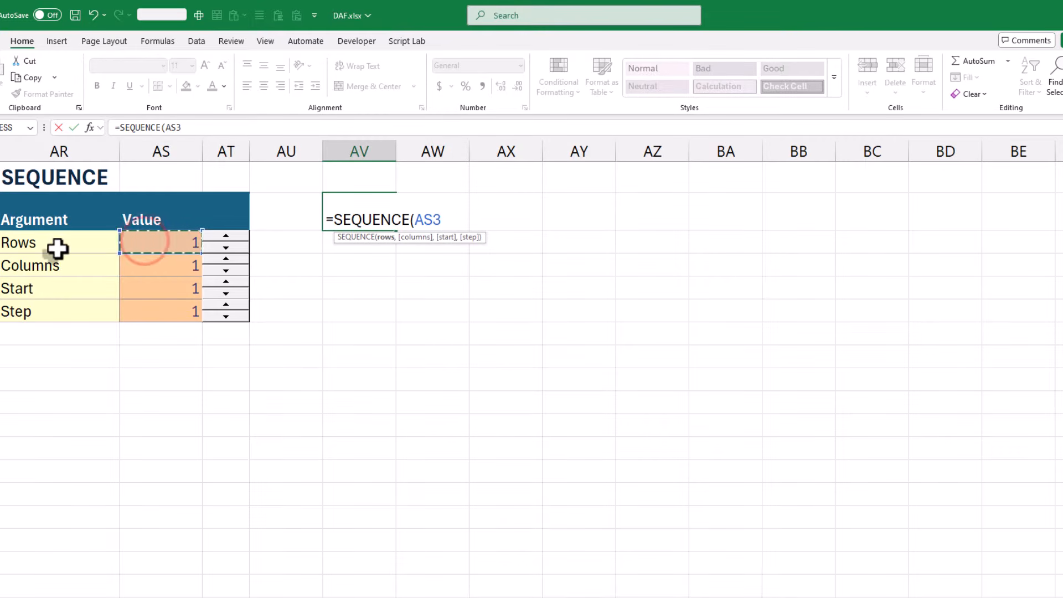
text(,)
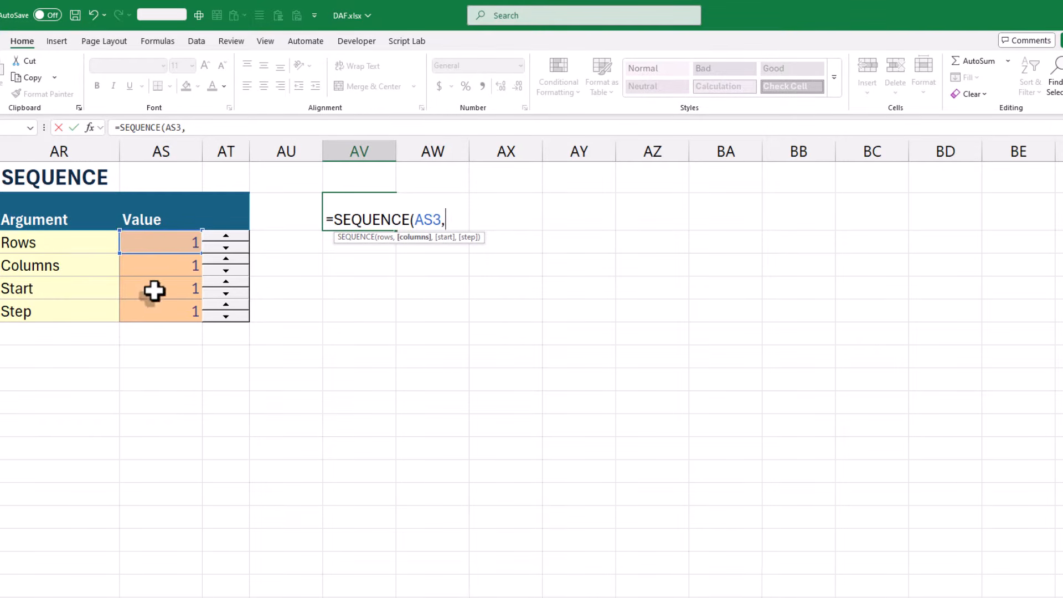
click(185, 265)
text(,)
click(162, 292)
text(,)
click(159, 316)
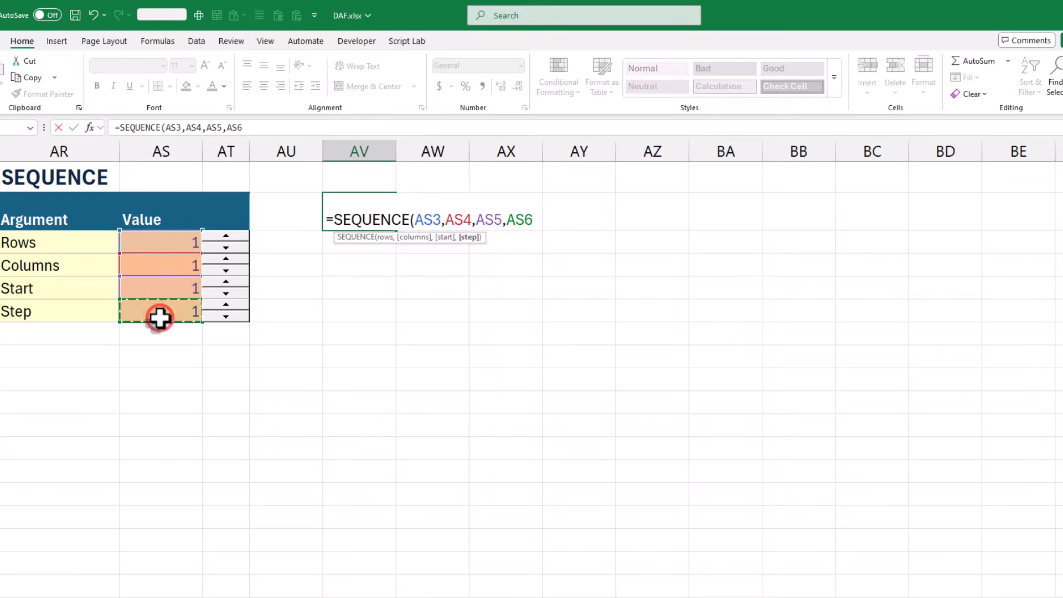
key(Return)
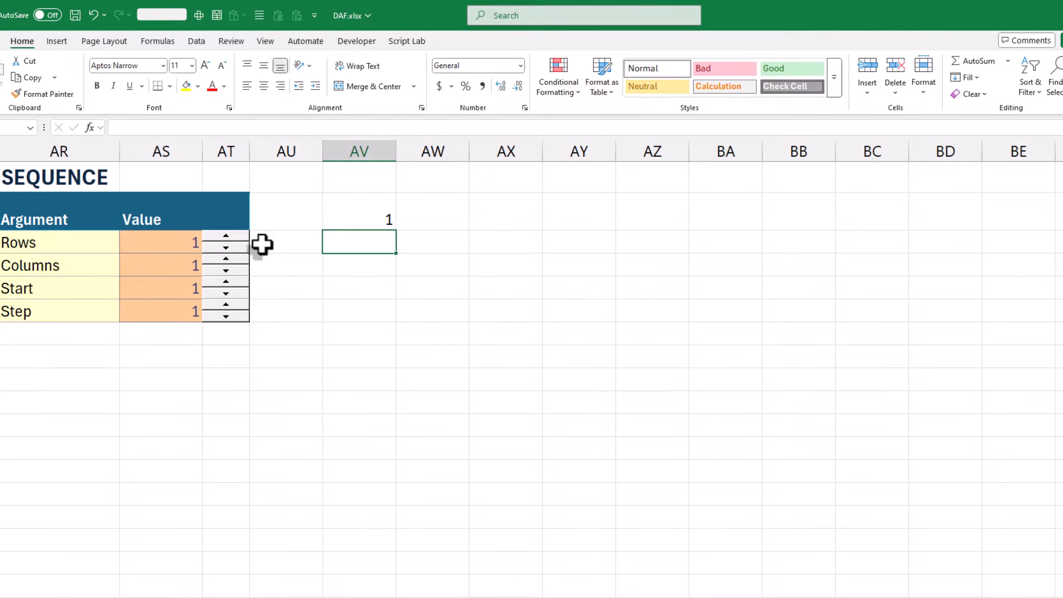
Raise the Rows argument of the SEQUENCE table to 10
click(232, 237)
click(232, 237)
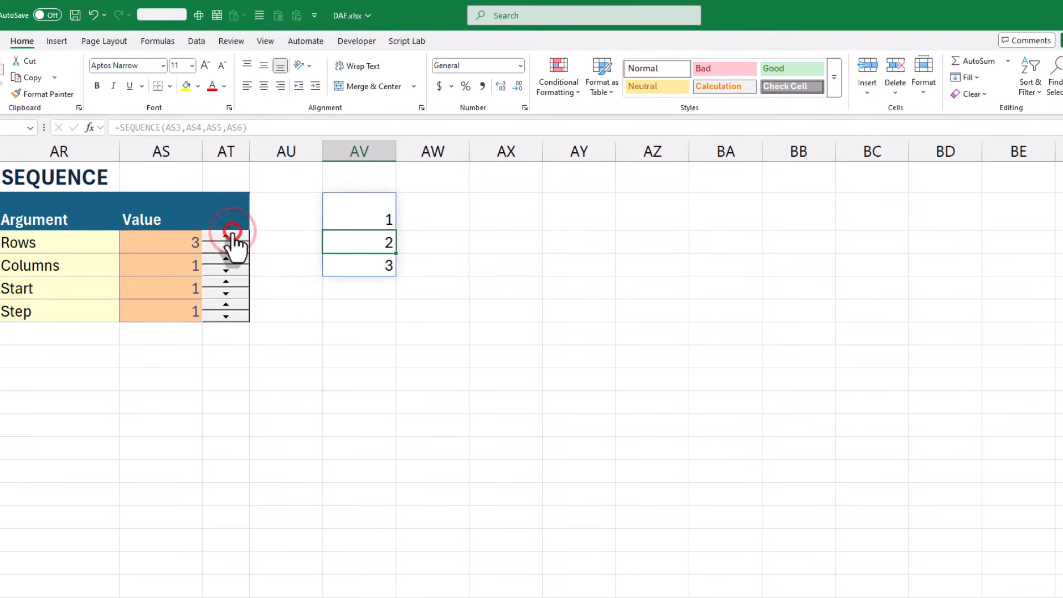
click(232, 237)
click(231, 236)
click(232, 237)
click(232, 237)
click(231, 237)
click(232, 237)
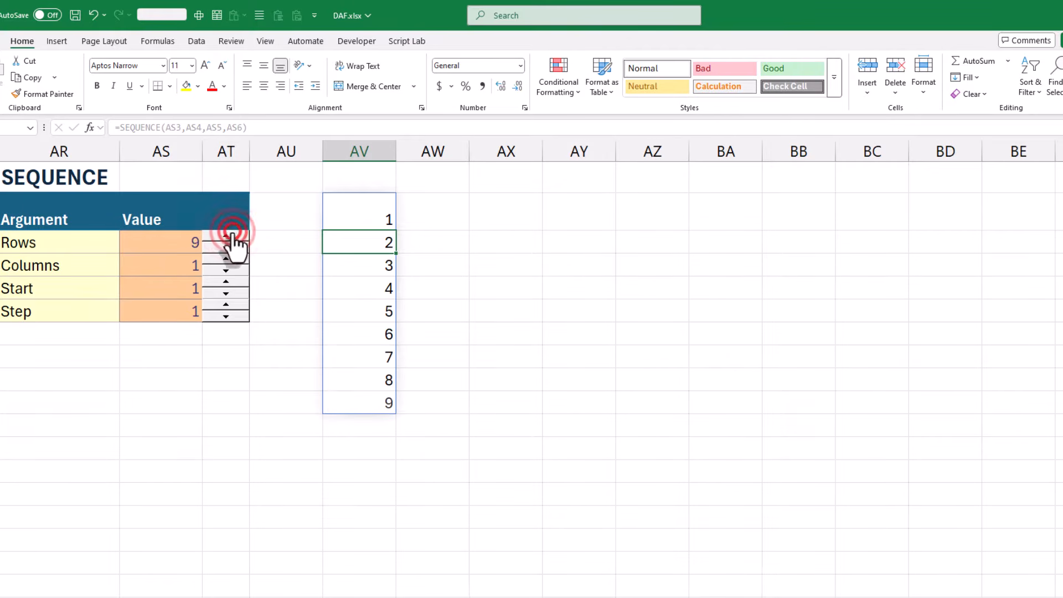
click(232, 237)
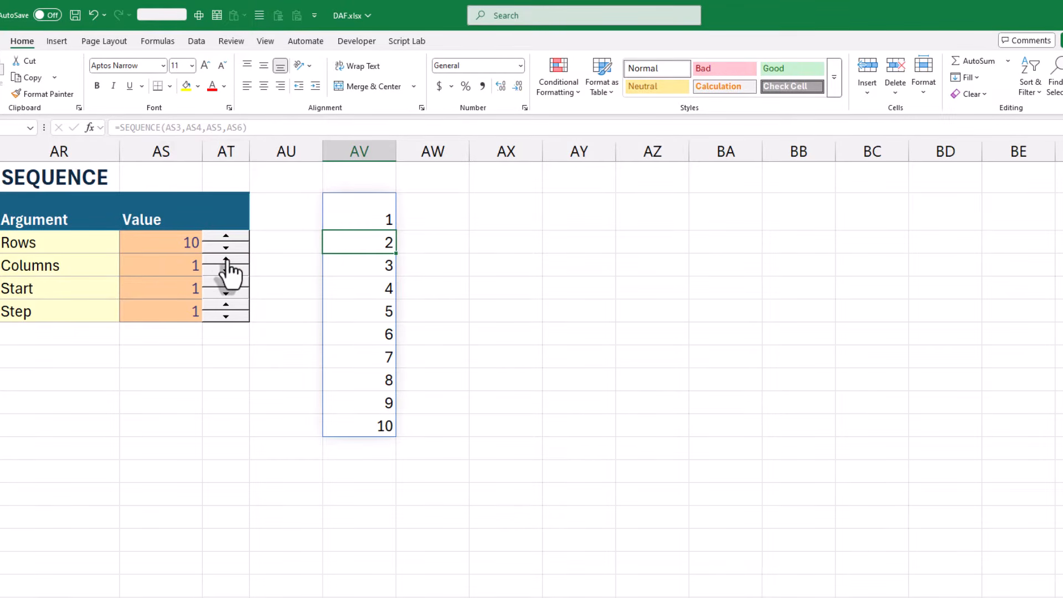
Raise the Columns argument of the SEQUENCE table to 10
click(226, 259)
click(227, 259)
click(226, 259)
click(227, 259)
click(227, 259)
click(227, 259)
click(227, 259)
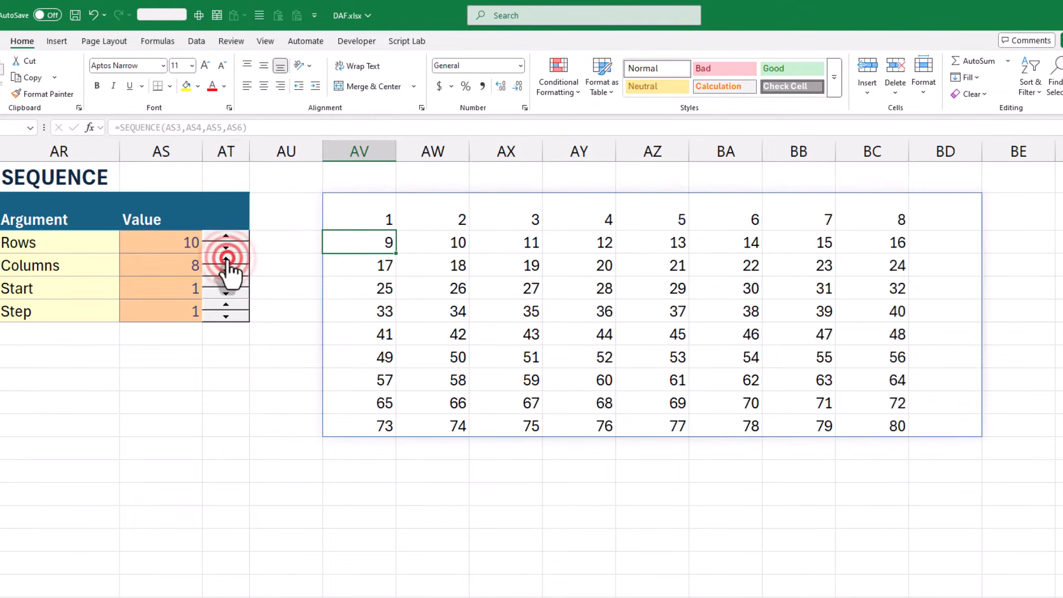
click(226, 259)
click(226, 259)
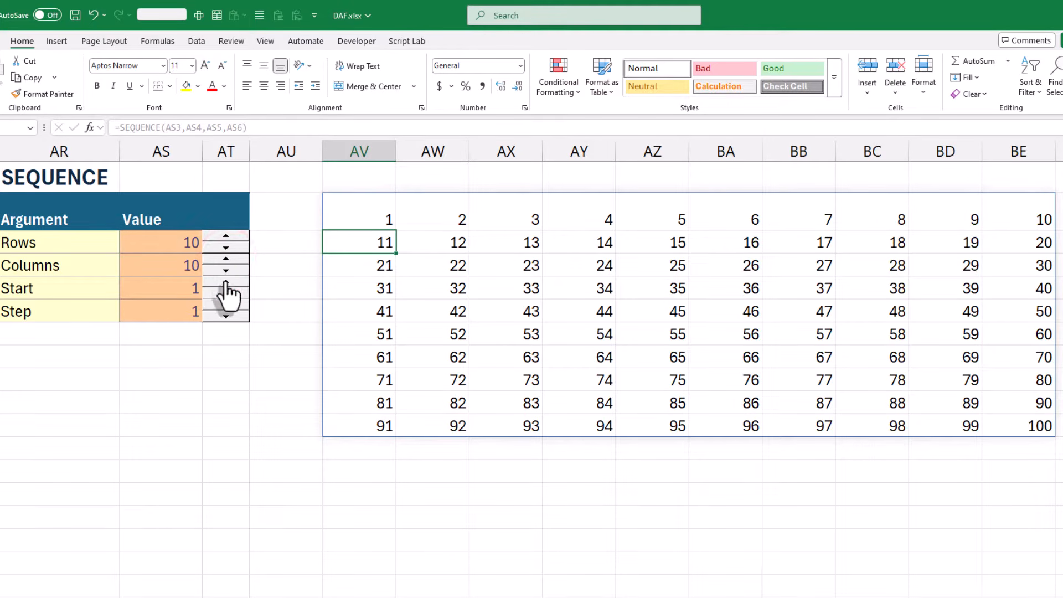
Raise the Start argument to 30 and select the array's first cell, AV2
click(226, 287)
click(225, 286)
click(226, 286)
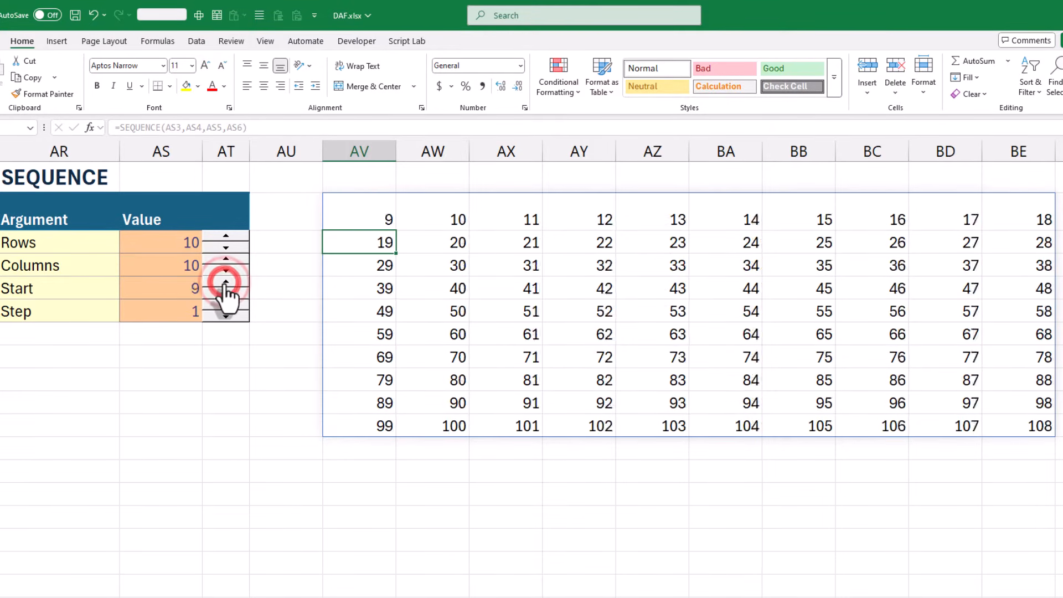
click(225, 287)
click(226, 284)
click(226, 283)
click(225, 283)
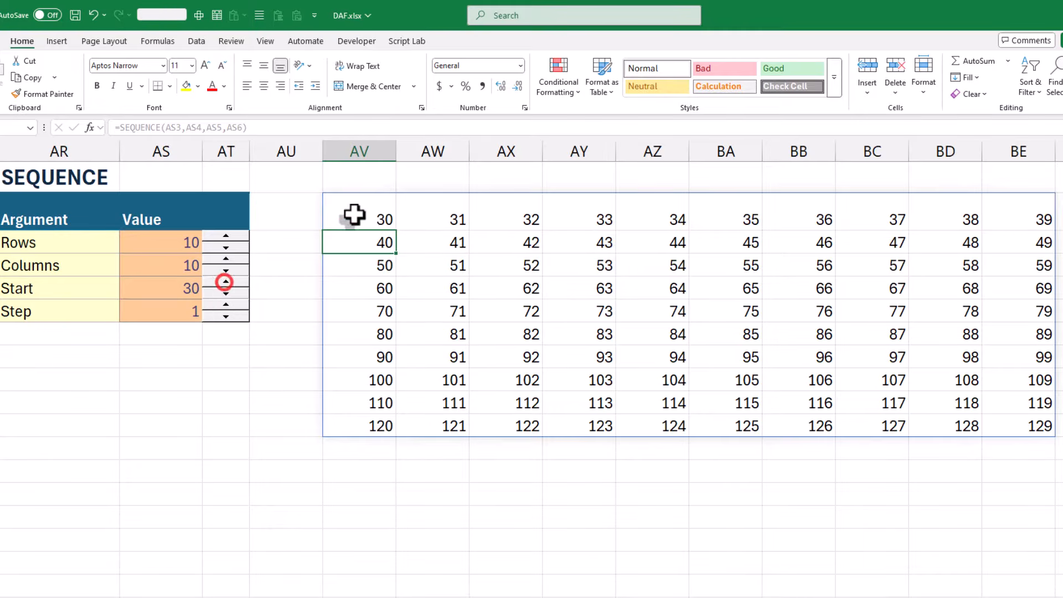
click(372, 220)
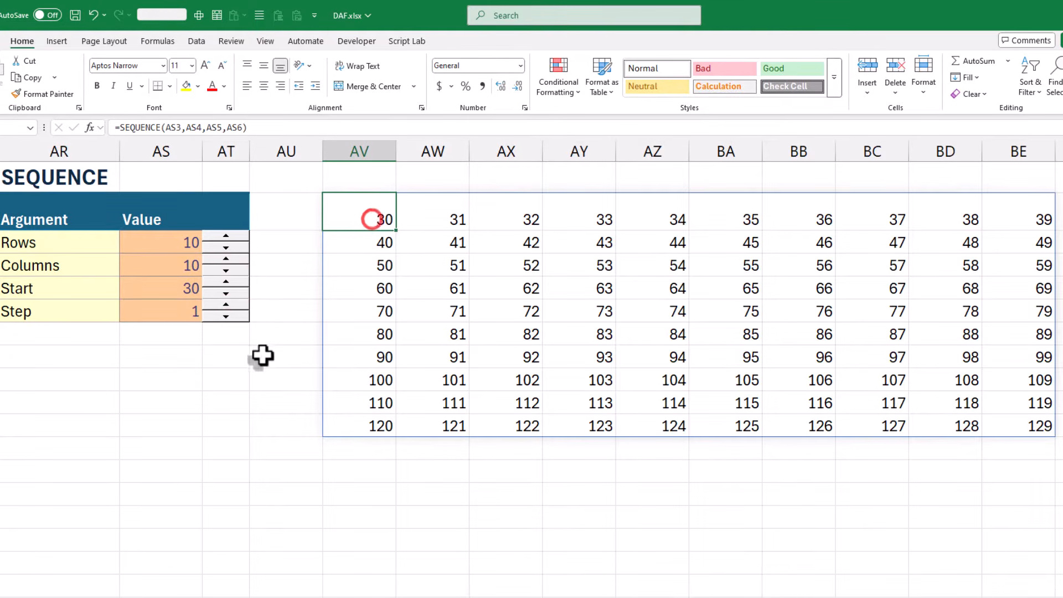
Raise the Step argument of the SEQUENCE table to 10
click(227, 304)
click(227, 304)
click(227, 304)
click(227, 304)
click(227, 304)
click(226, 303)
click(227, 304)
click(227, 304)
click(227, 304)
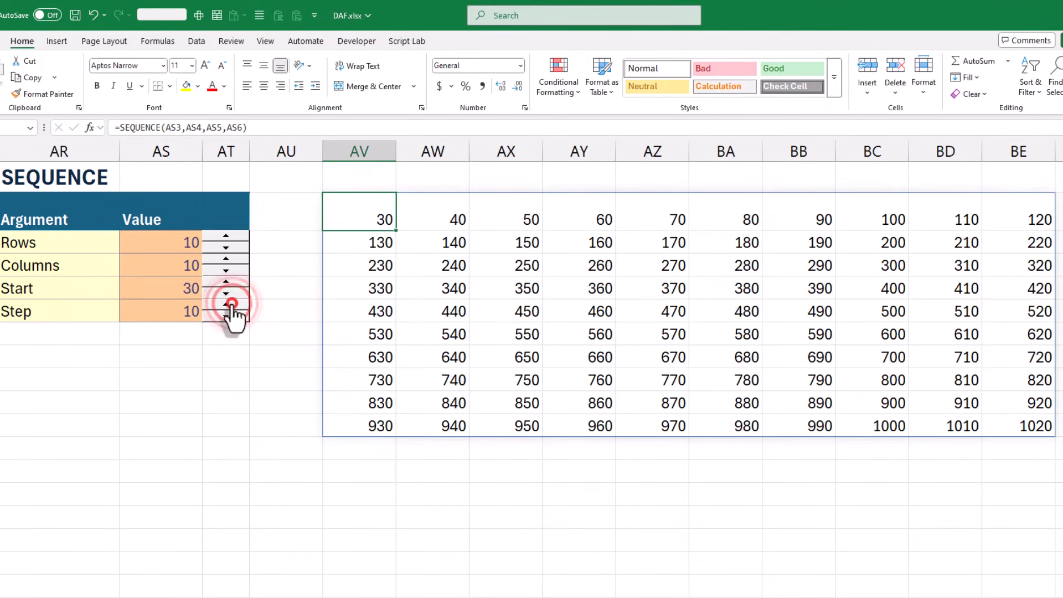
click(290, 309)
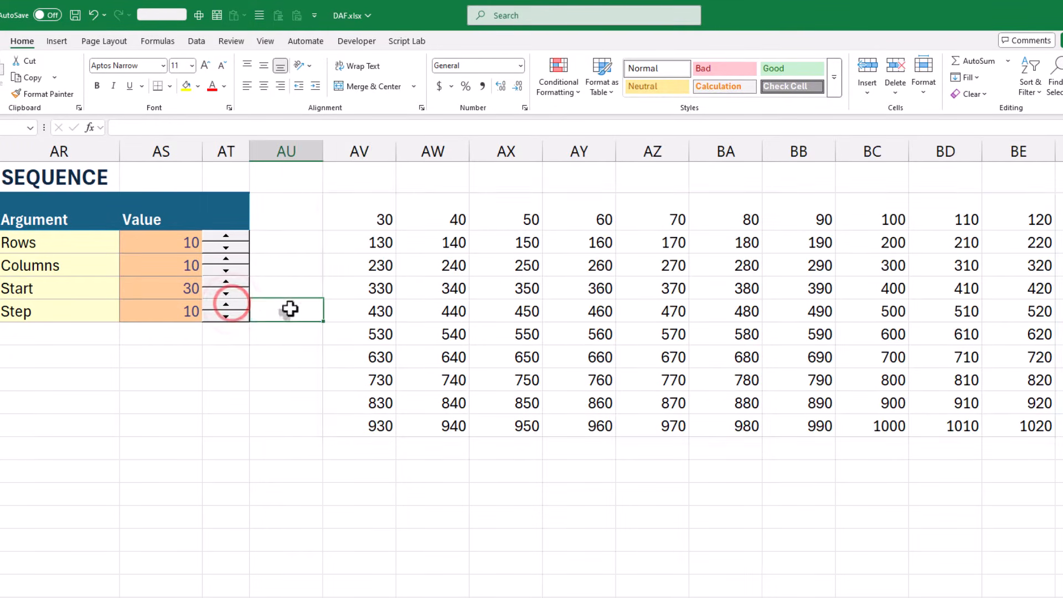
Lower the Step argument of the SEQUENCE table to -20
click(235, 316)
click(234, 316)
click(234, 316)
click(235, 316)
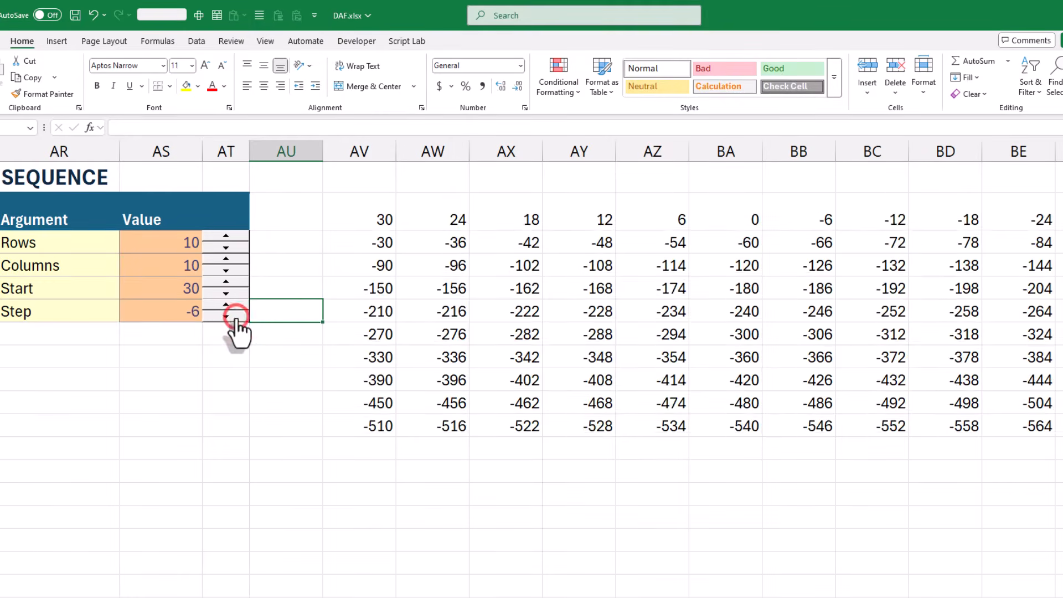
click(235, 316)
click(235, 317)
click(234, 317)
click(234, 317)
click(234, 317)
click(234, 316)
click(234, 316)
click(235, 317)
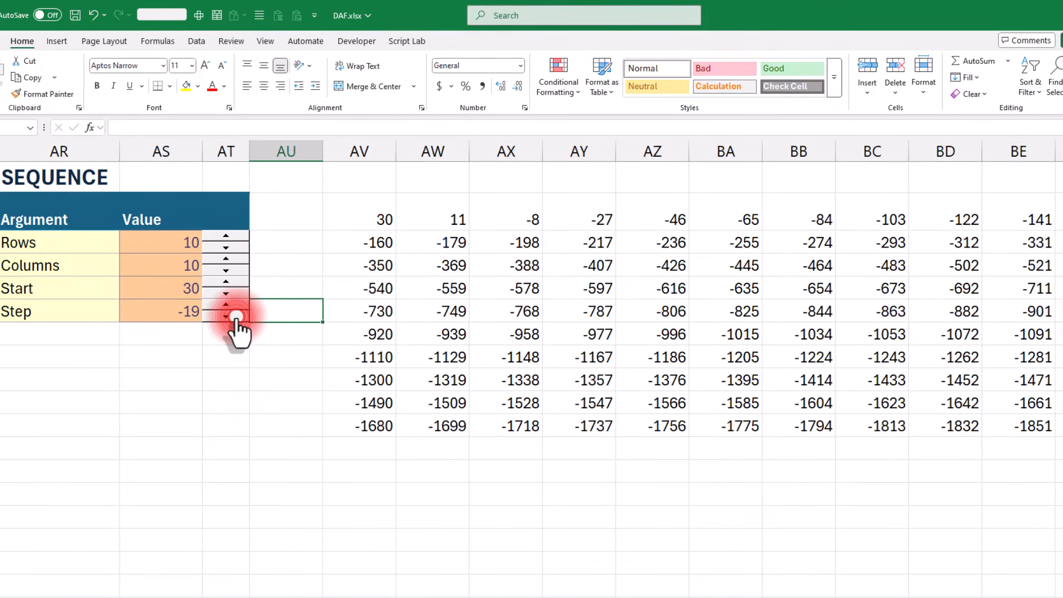
click(235, 317)
Examine the first values in the top row of the generated array, cell by cell from AV2 to AZ2
click(239, 375)
click(394, 221)
click(424, 221)
click(505, 221)
click(571, 216)
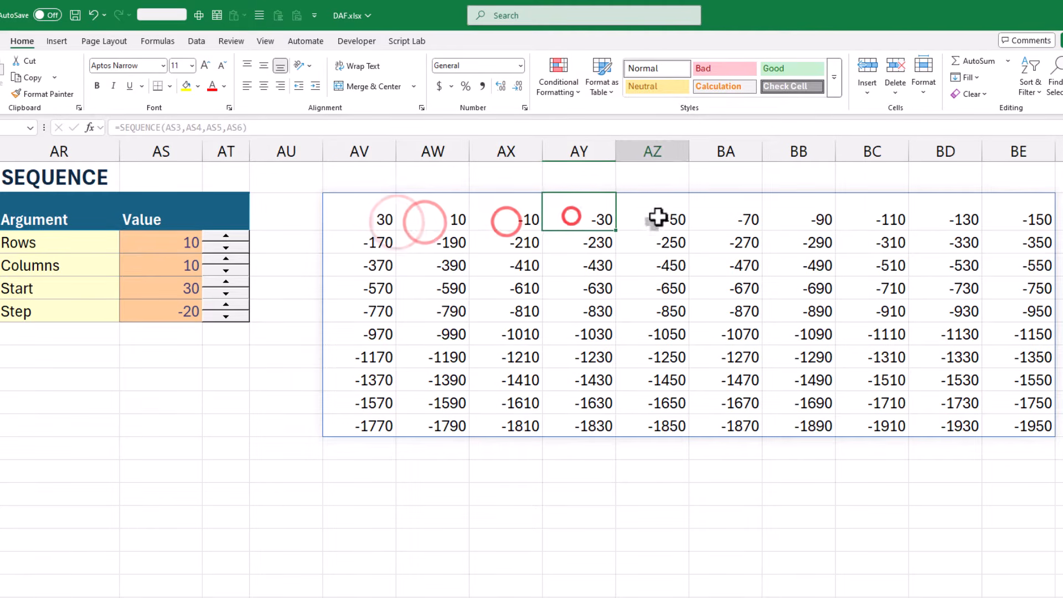
click(658, 217)
click(579, 471)
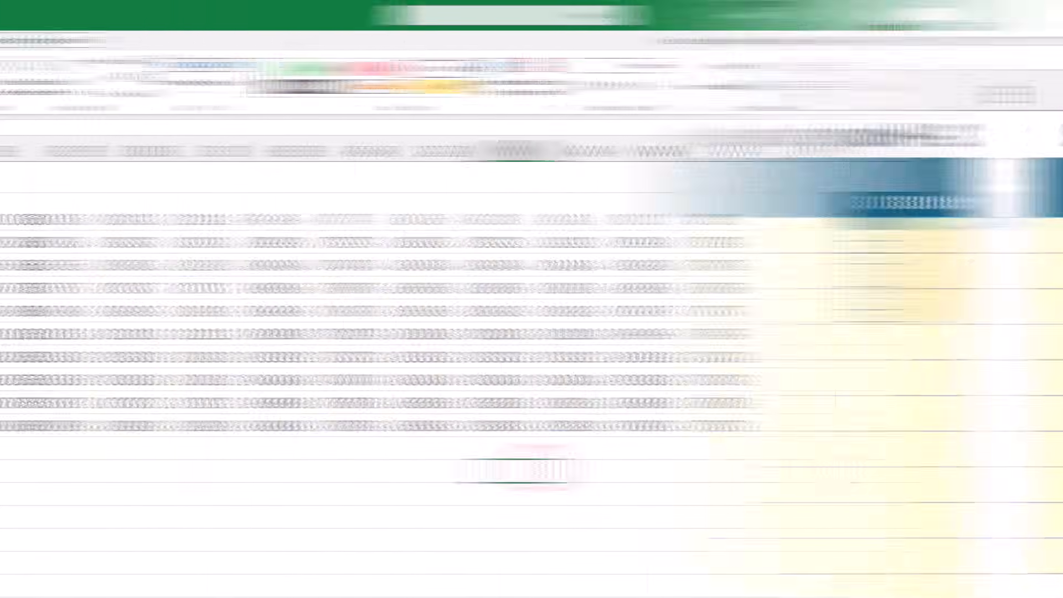
Enter =SEQUENCE(10,1,10,-1) in the first Number cell, D3, to list the numbers from 10 down to 1
click(216, 244)
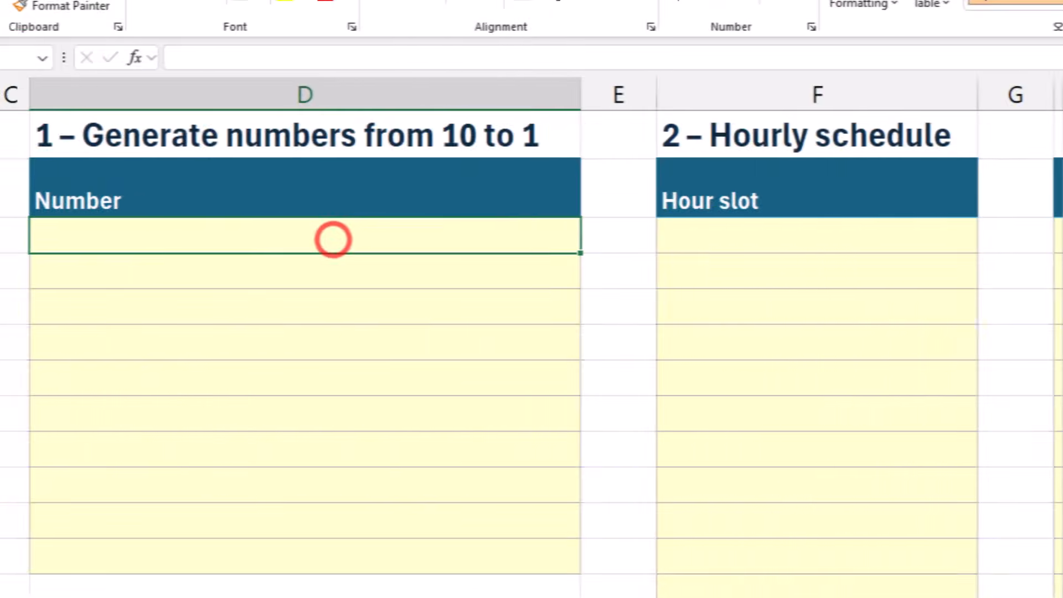
text(=)
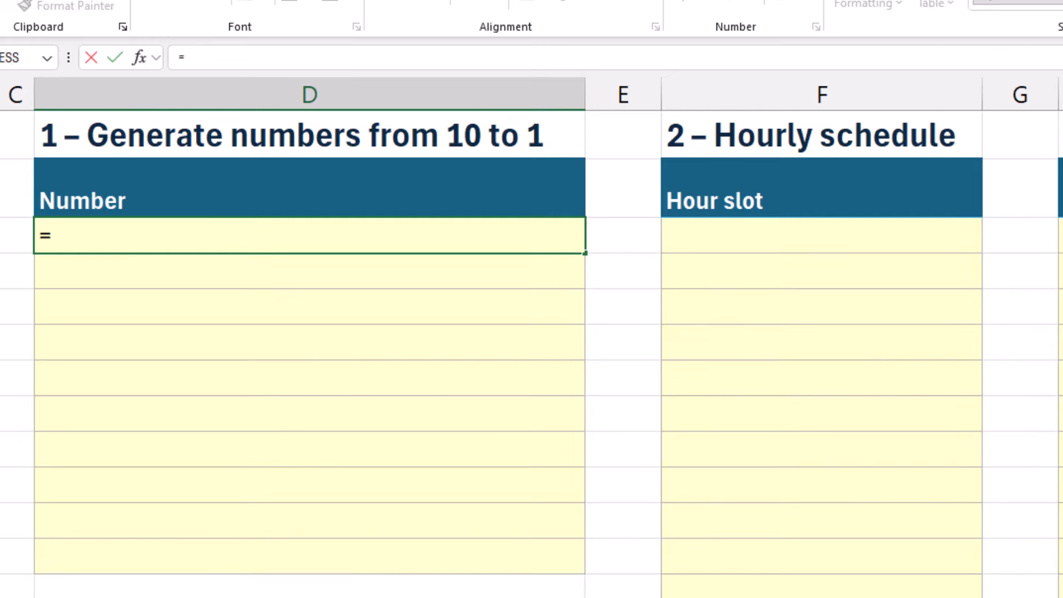
text(seq)
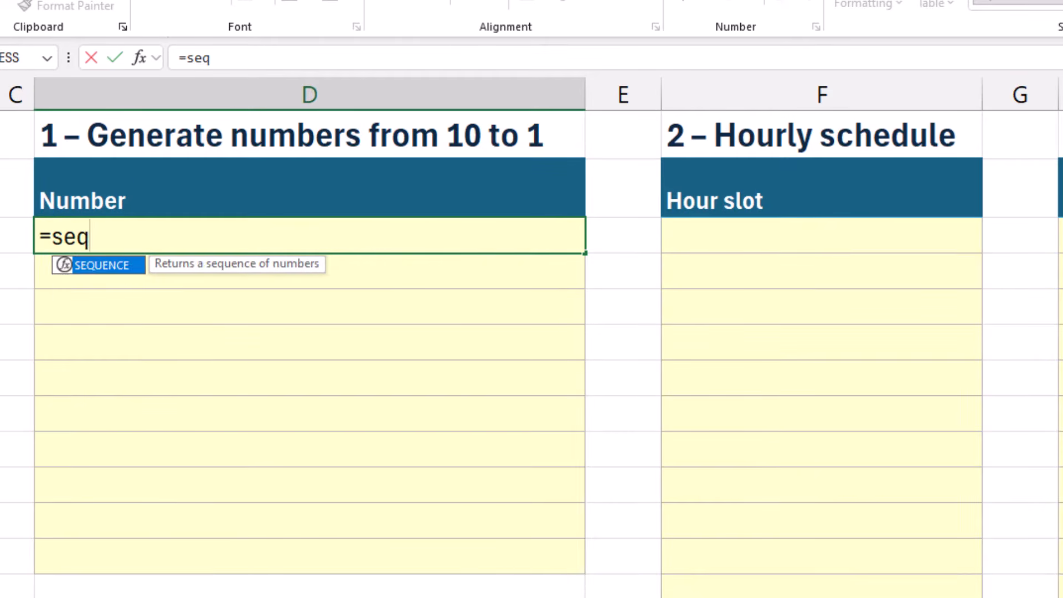
key(Tab)
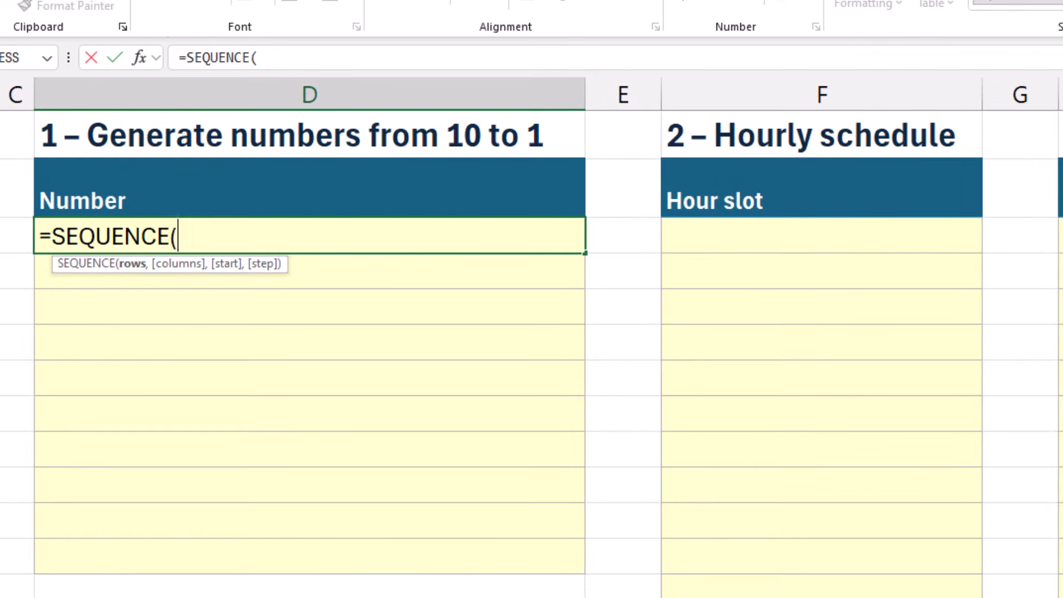
text(10,)
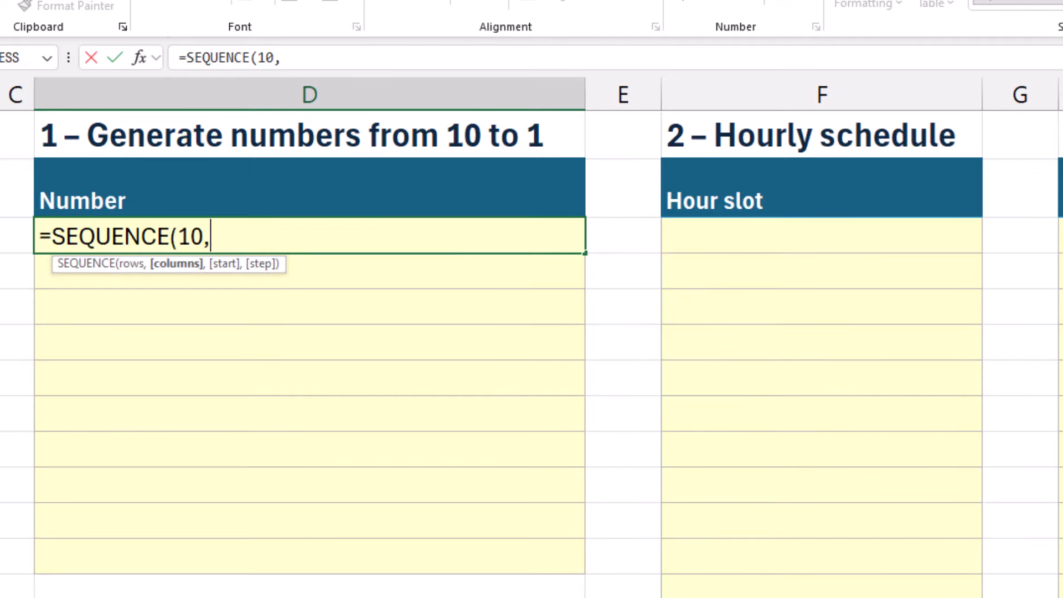
text(1,10,-1)
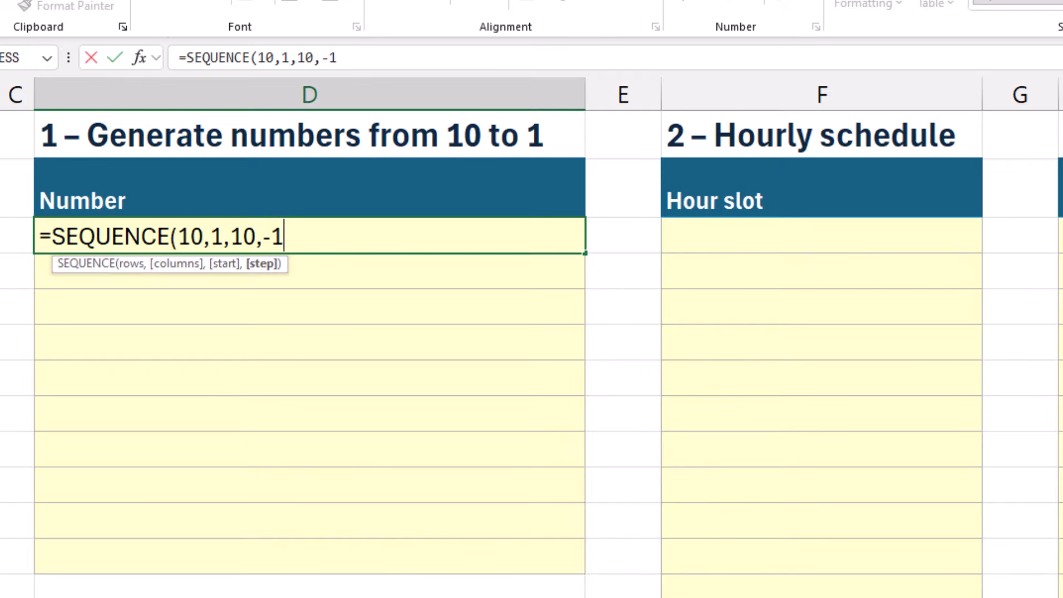
text())
key(Return)
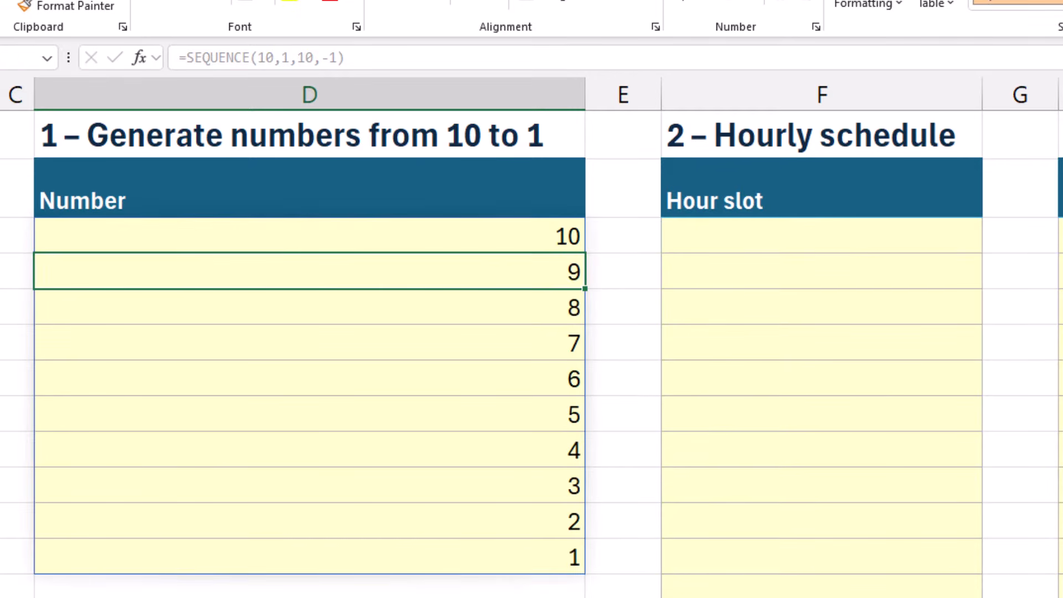
click(510, 235)
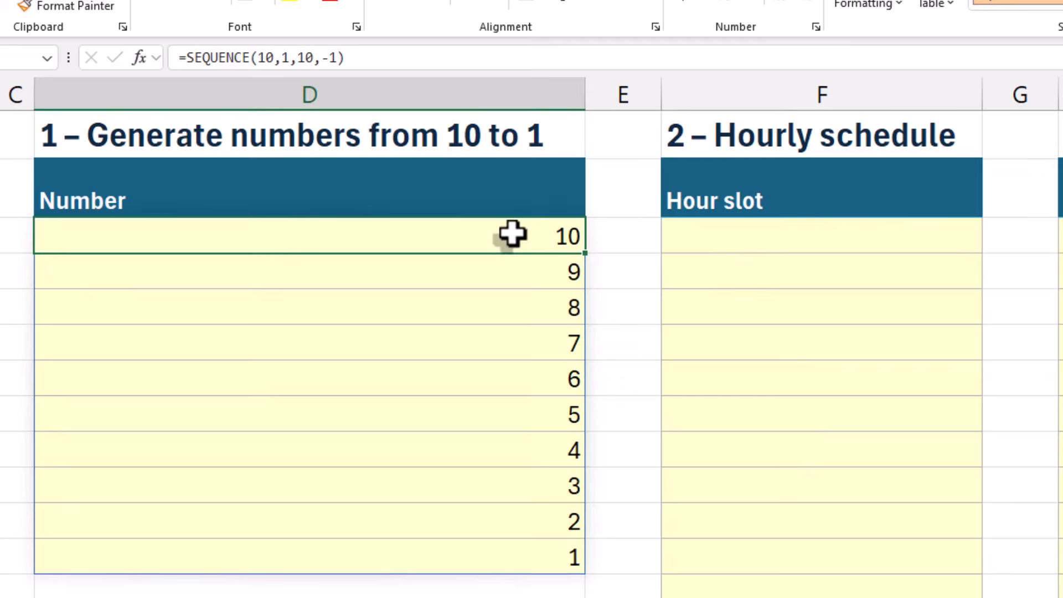
Enter =SEQUENCE(24,1,TIME(0,0,0),TIME(1,0,0)) in the first Hour slot cell, F3, to build the 24-hour schedule
click(765, 238)
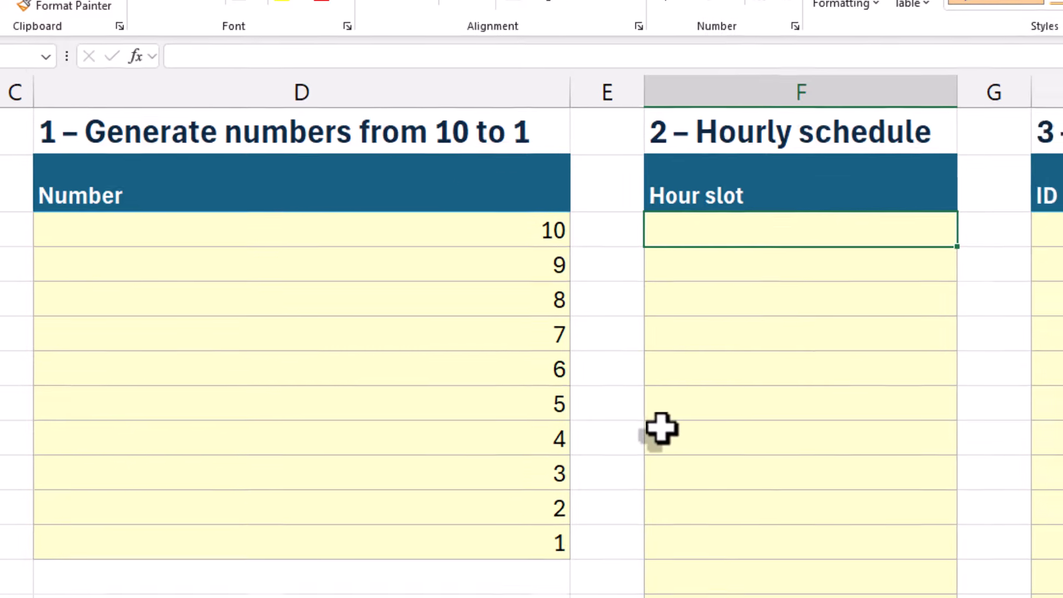
text(=s)
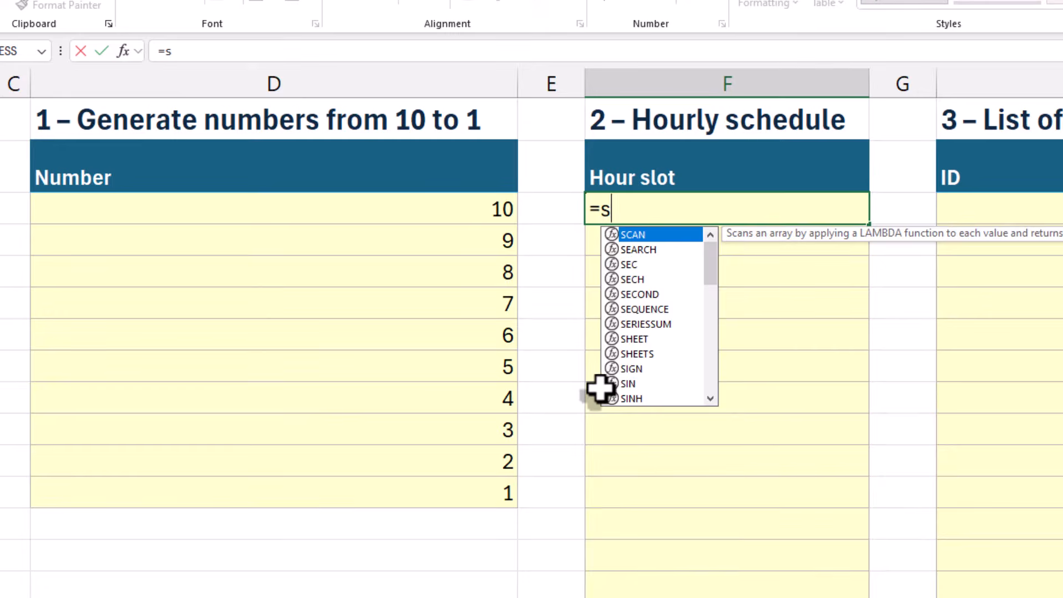
text(eq)
key(Tab)
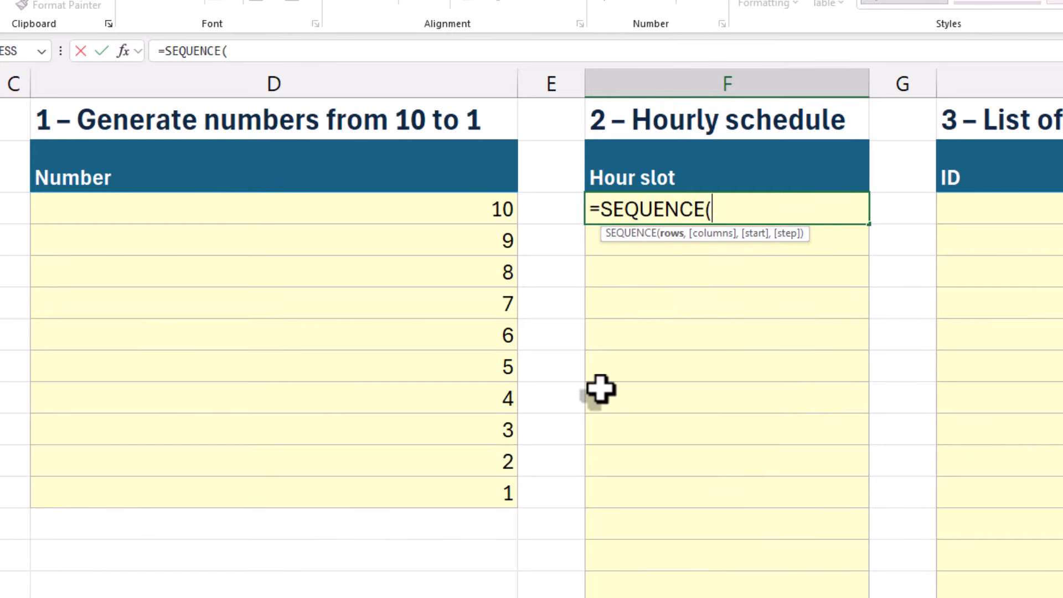
text(24,)
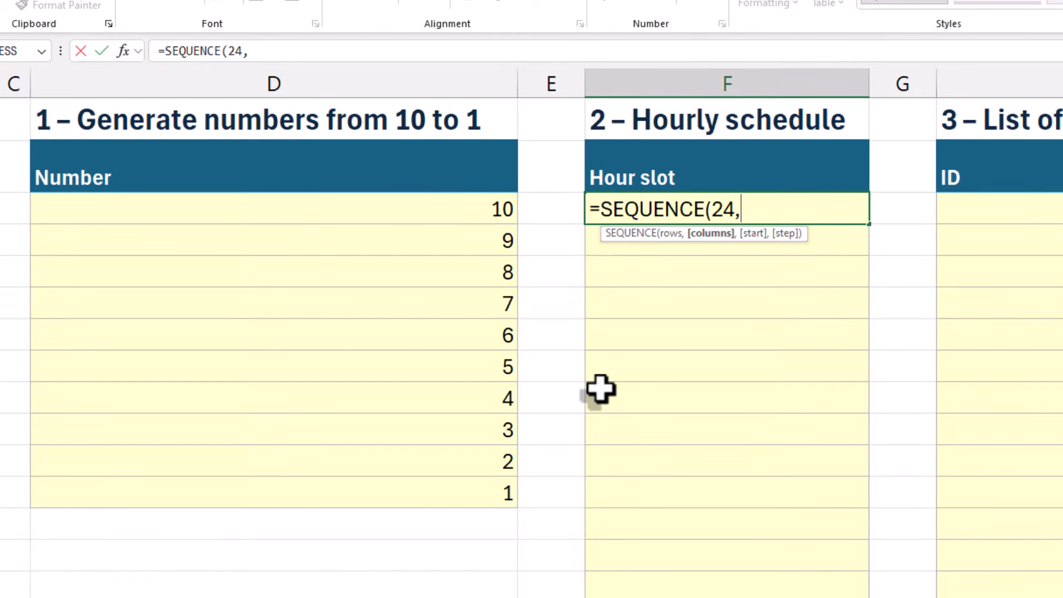
text(1,time(0,0)
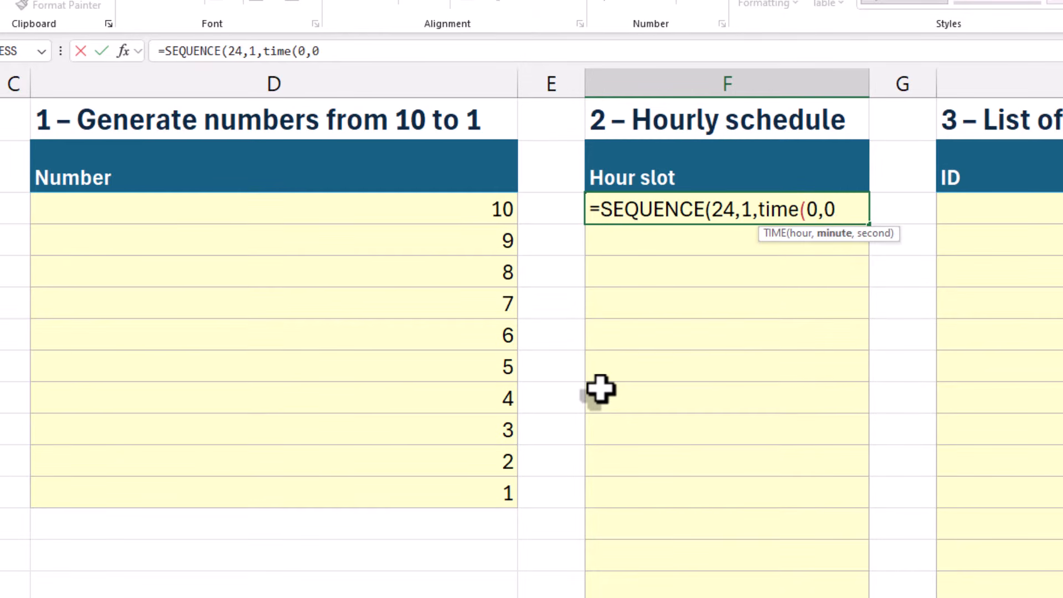
text(,0),time)
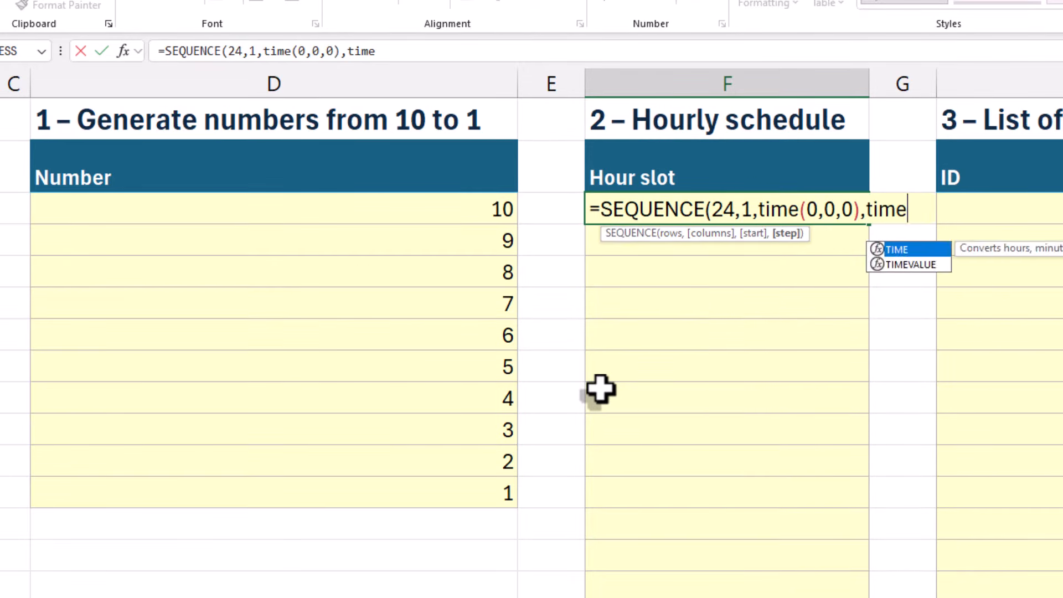
text((1,0,)
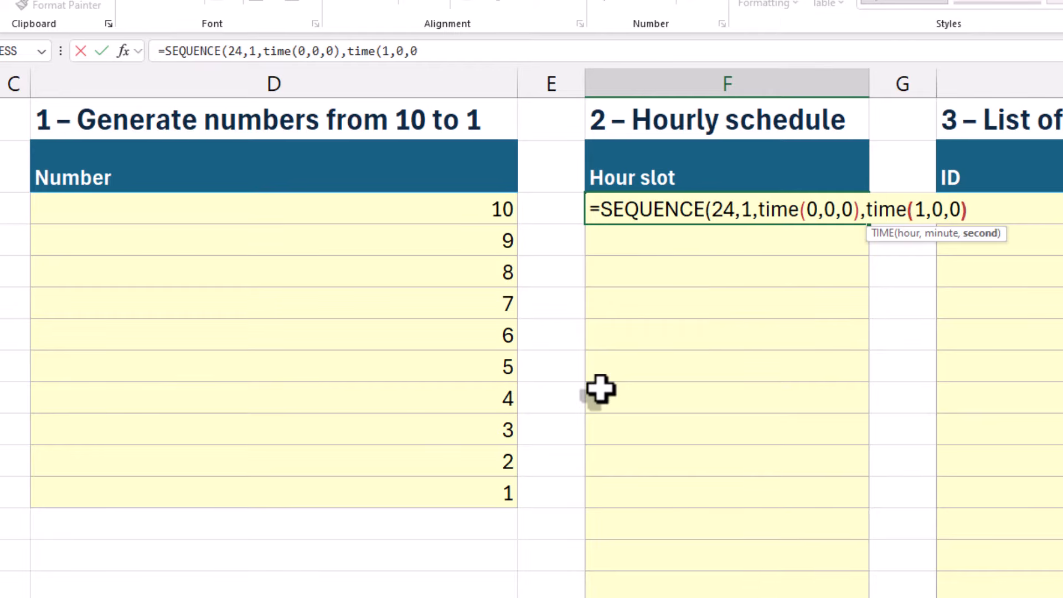
text(0))
key(Return)
click(731, 264)
scroll(736, 277, down, 4)
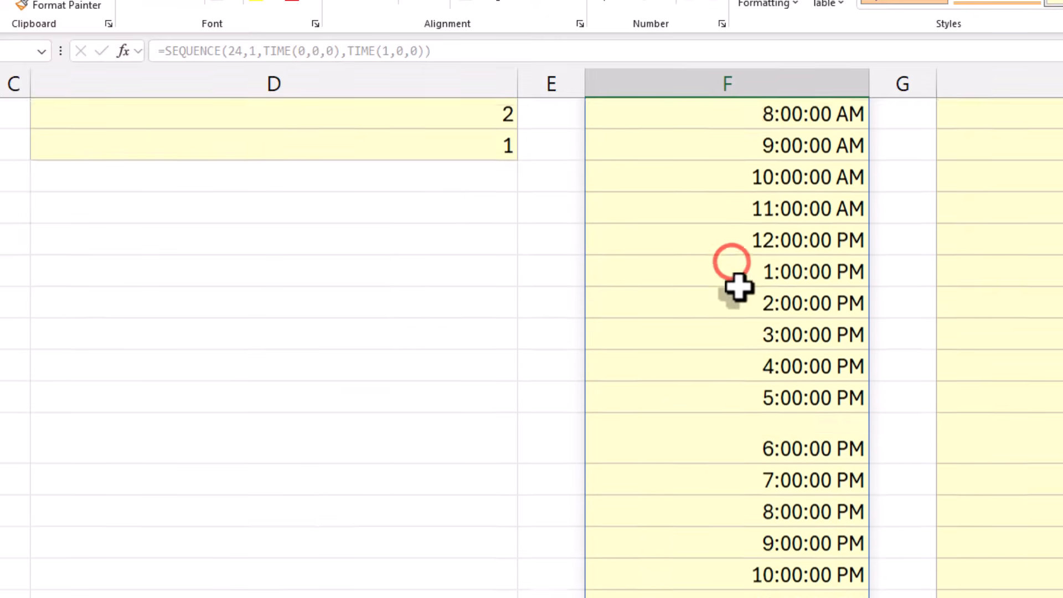
scroll(739, 286, up, 4)
click(764, 209)
Enter ="ID-"&TEXT(SEQUENCE(30),"00000") in the first ID cell, H3, to list 30 zero-padded ID numbers
click(1041, 209)
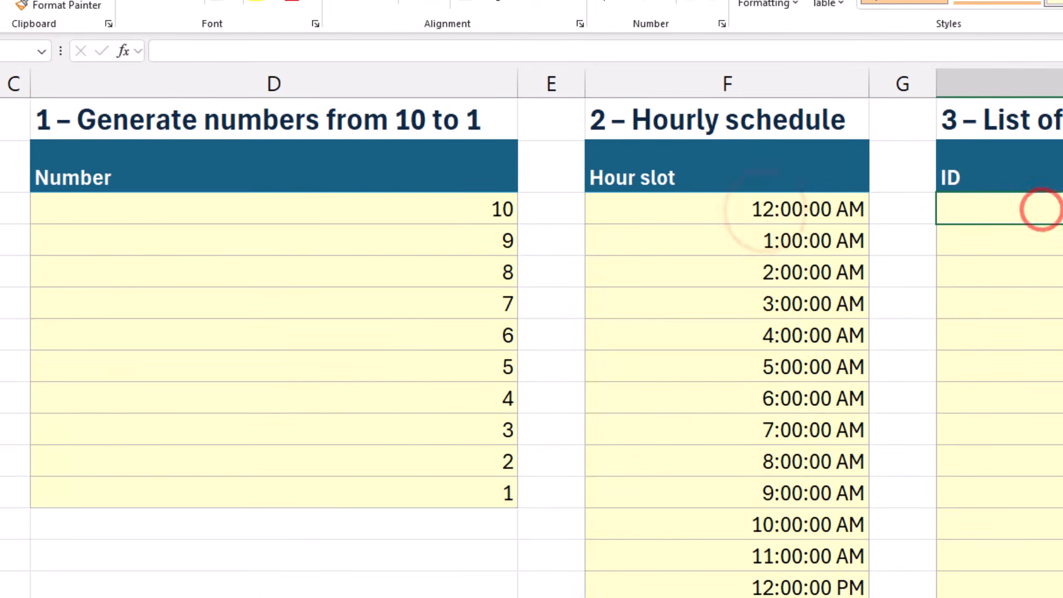
text(="ID-)
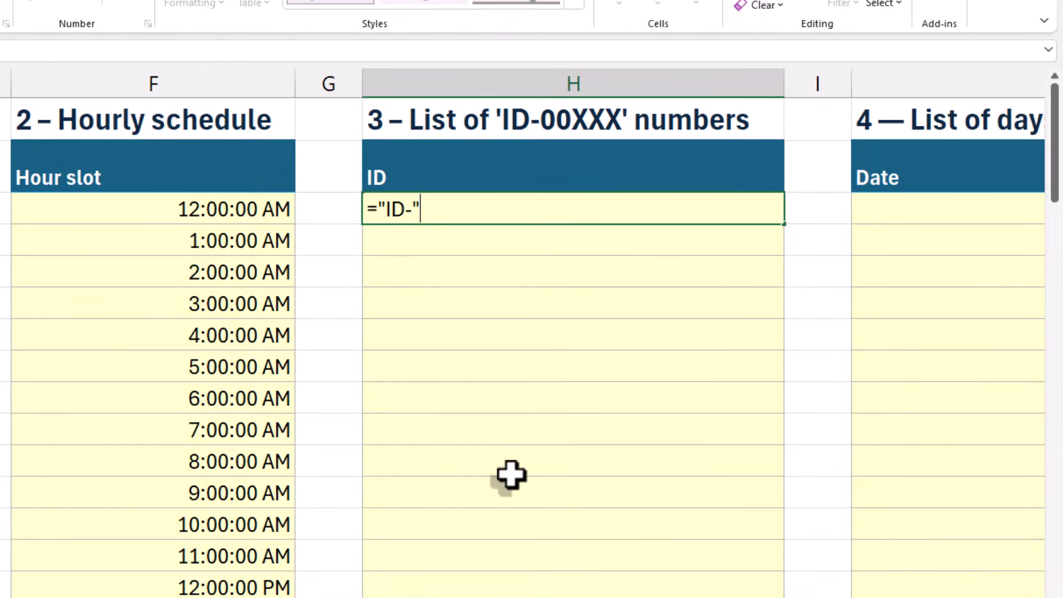
text("&TEXT()
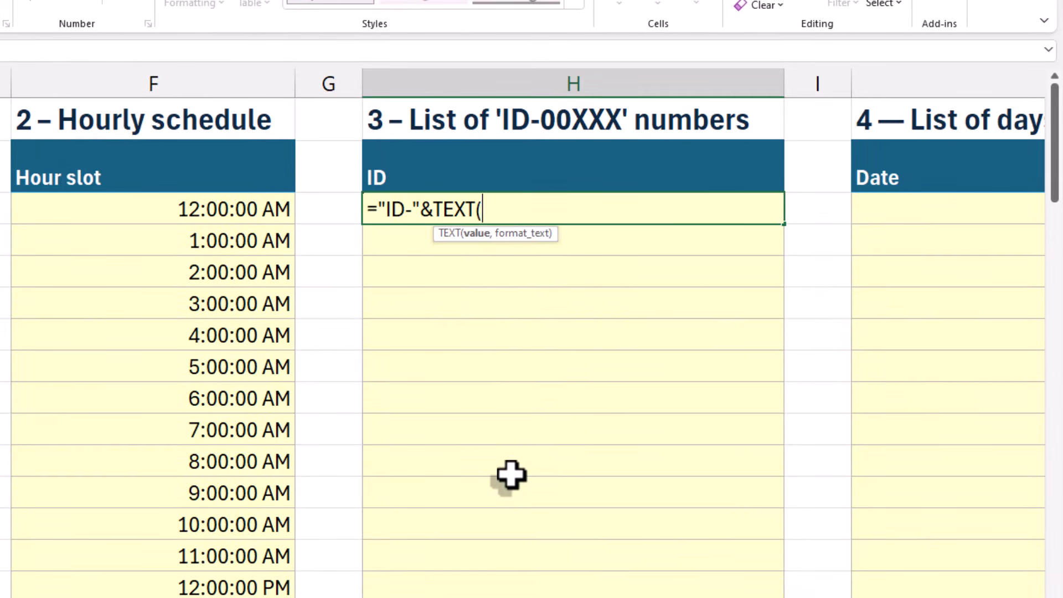
text(seq)
key(Tab)
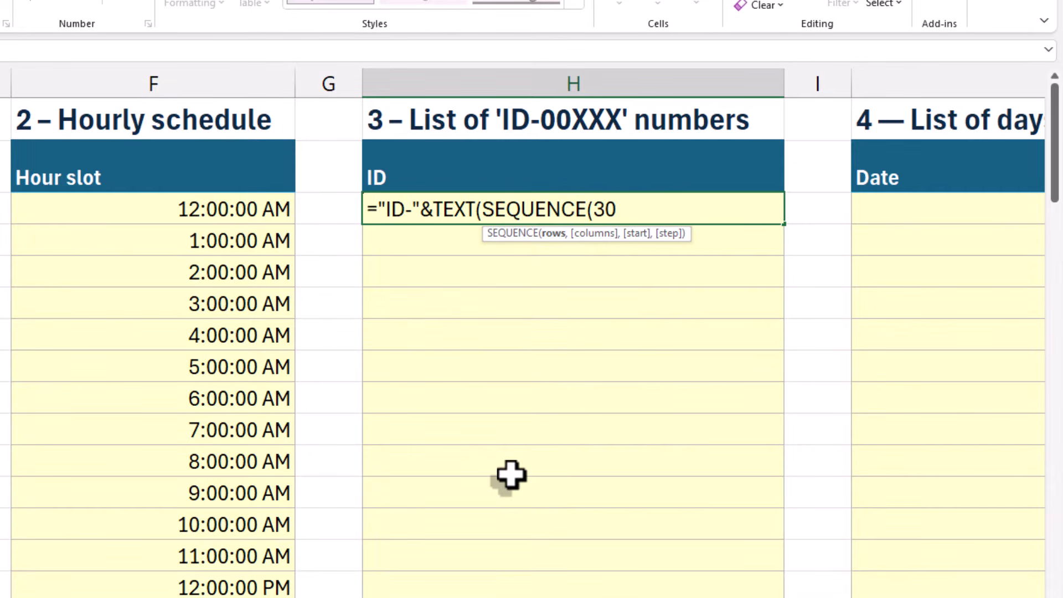
text(30),"00000")))
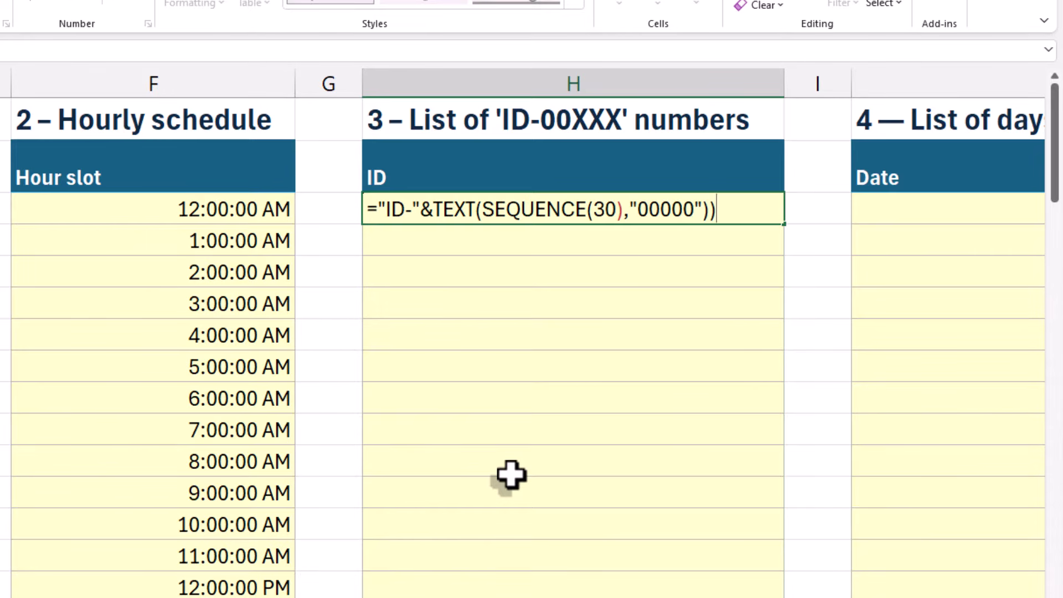
key(Return)
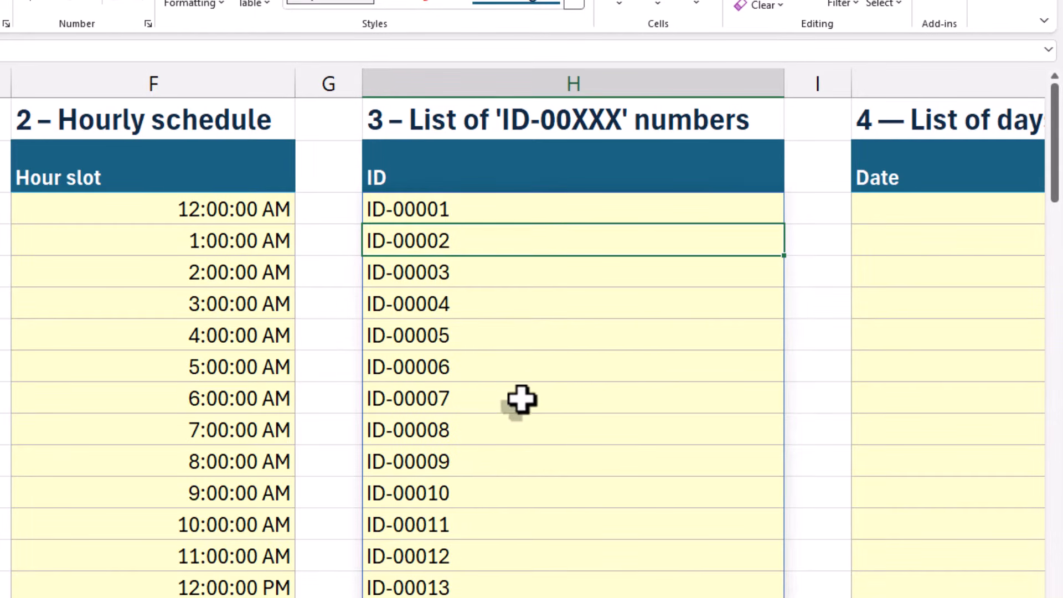
click(701, 214)
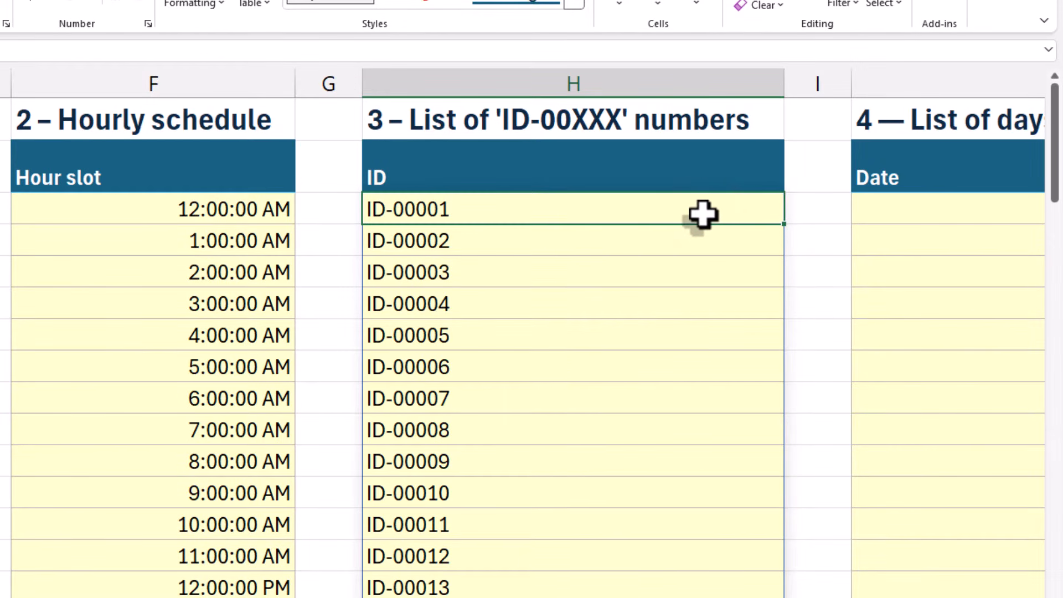
Enter =TODAY() in the first Date cell, J3, of the current-month list
key(Right)
click(237, 191)
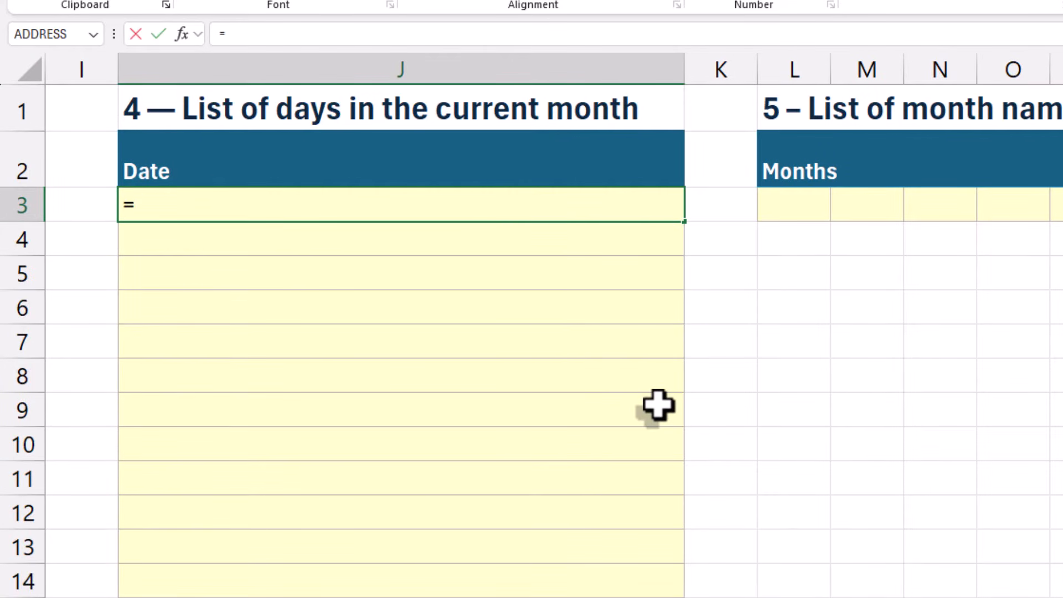
text(=today()
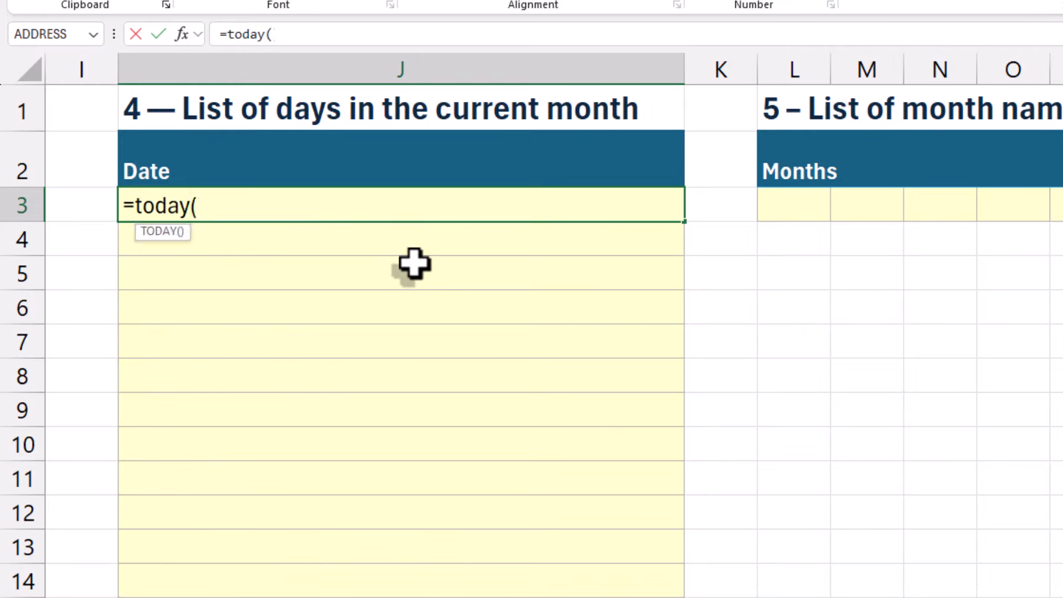
key(Return)
click(446, 210)
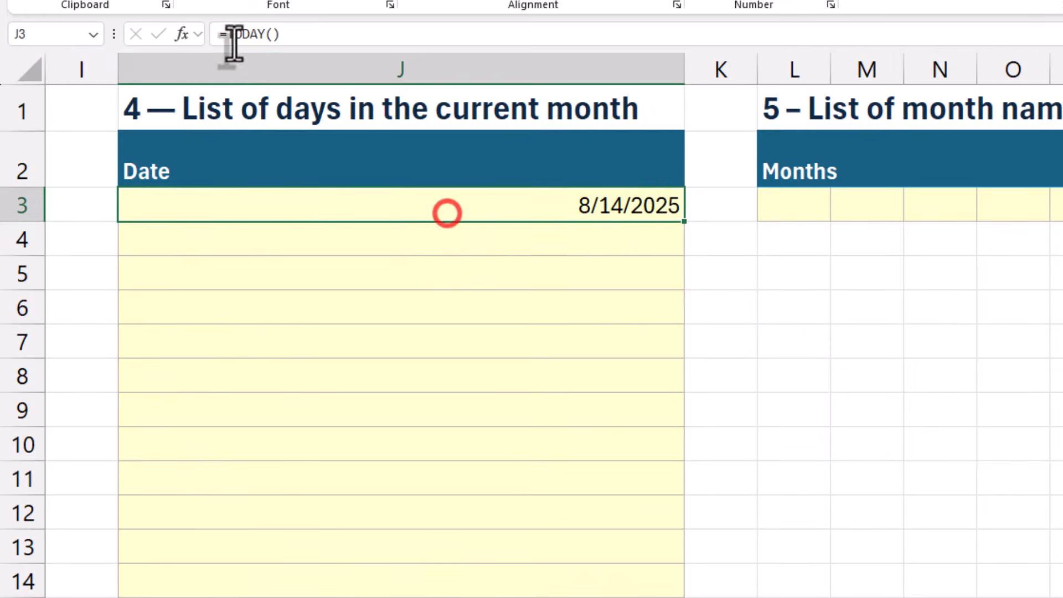
Wrap the TODAY function in J3 in EOMONTH with a months argument of 0
click(225, 34)
text(eom)
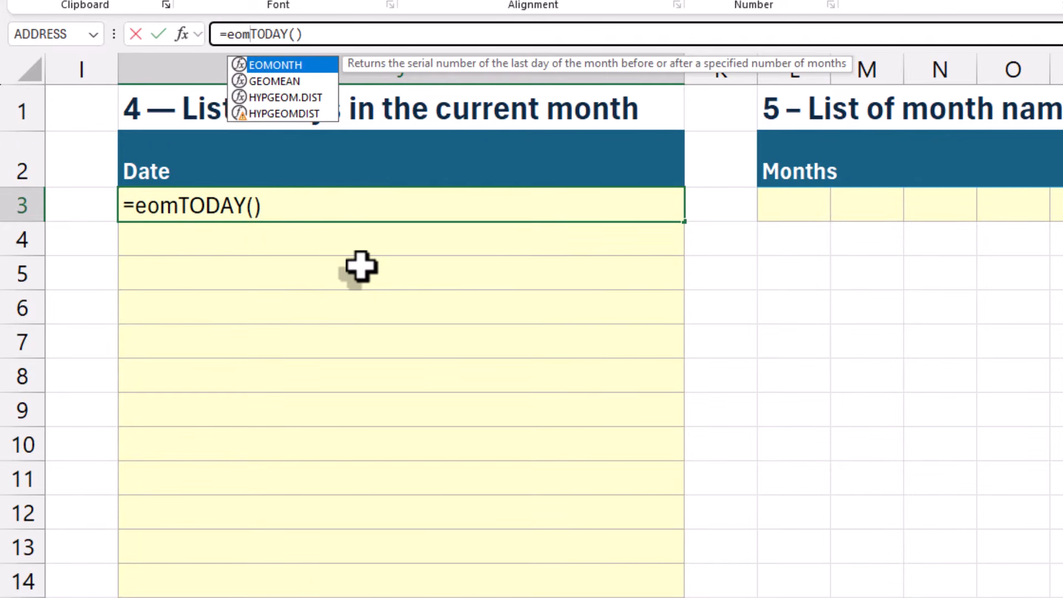
text(onth()
key(End)
text(,0))
key(Return)
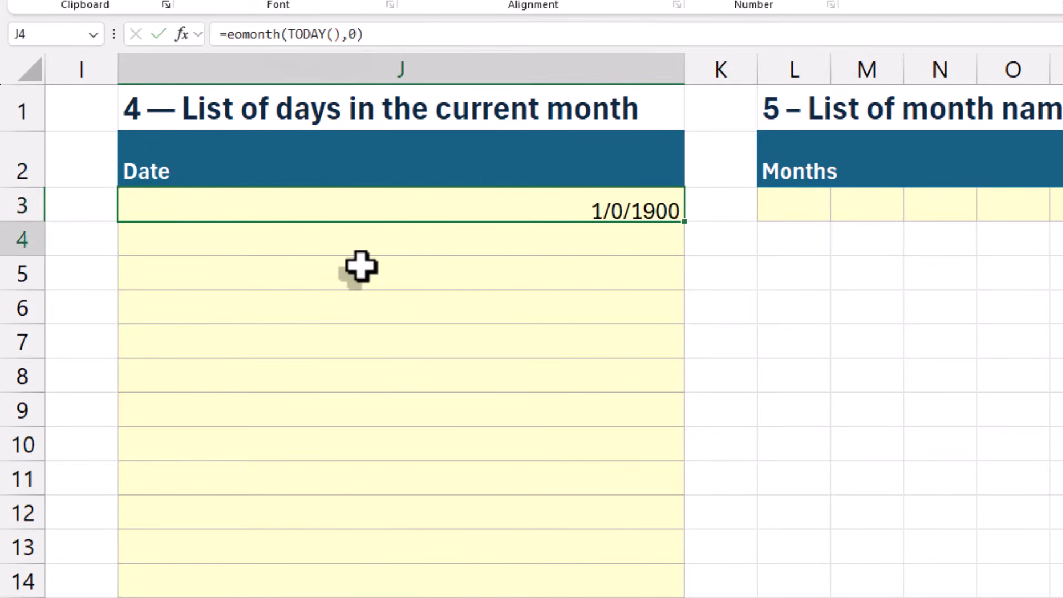
Wrap the EOMONTH formula in J3 in DAY to return the number of days in the month
key(Up)
click(225, 34)
text(da)
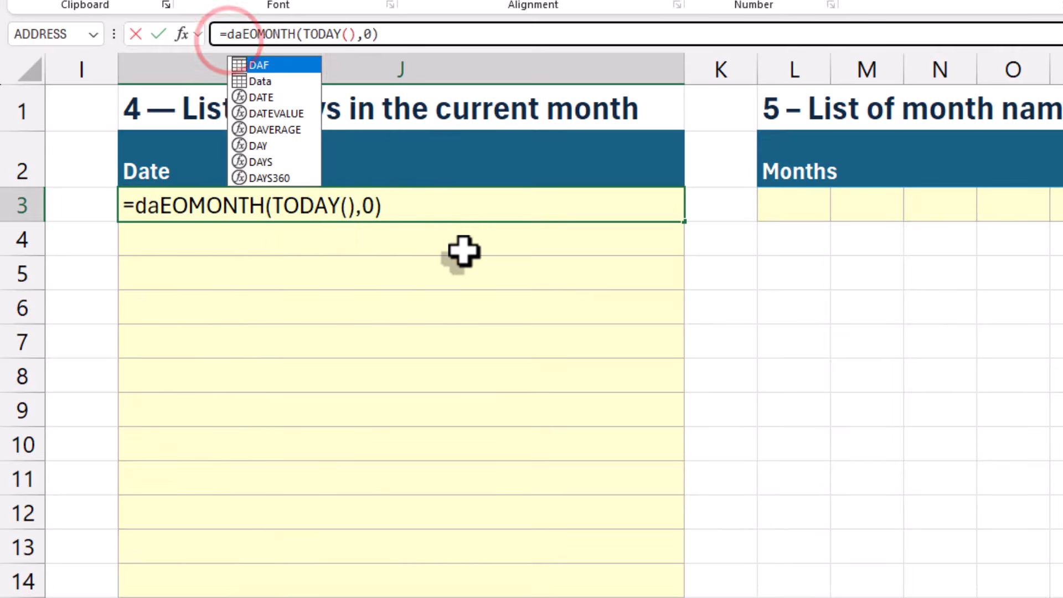
text(y()
key(ctrl+Return)
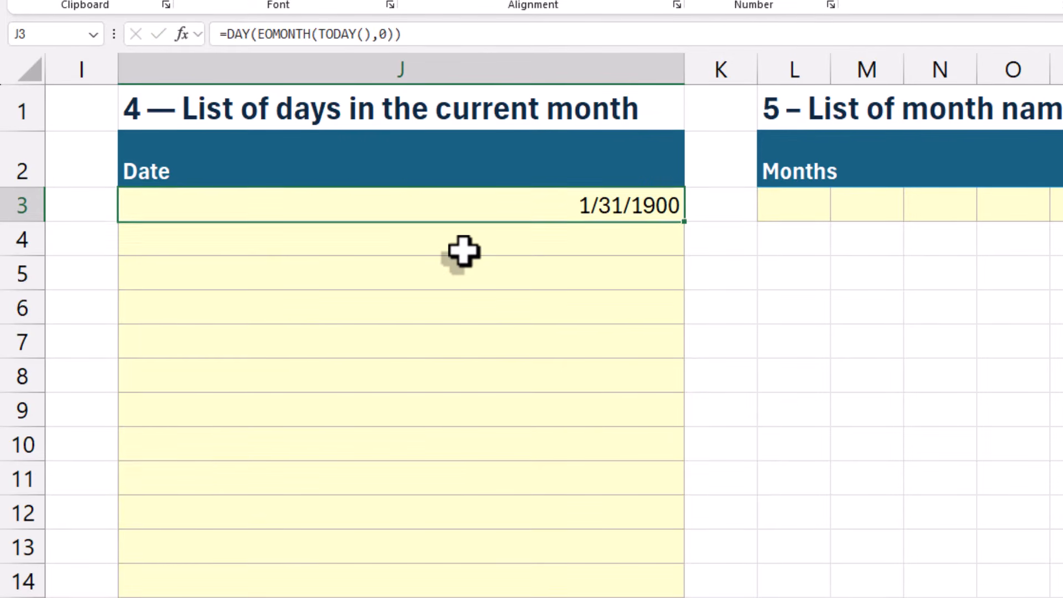
Wrap the DAY formula in J3 in SEQUENCE as its rows argument and set the columns argument to 1
click(228, 34)
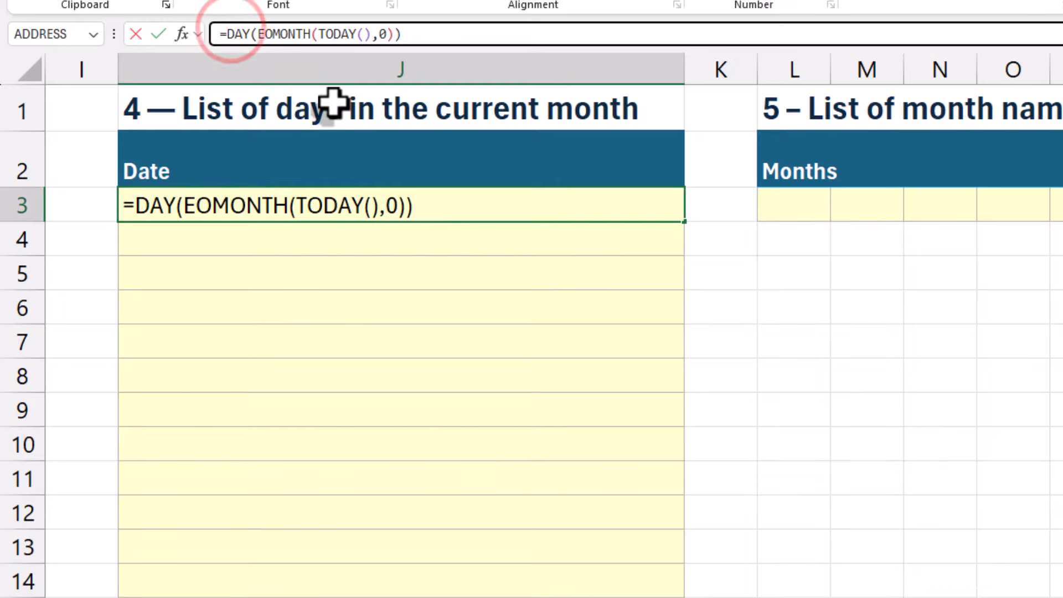
text(seq)
text(uence()
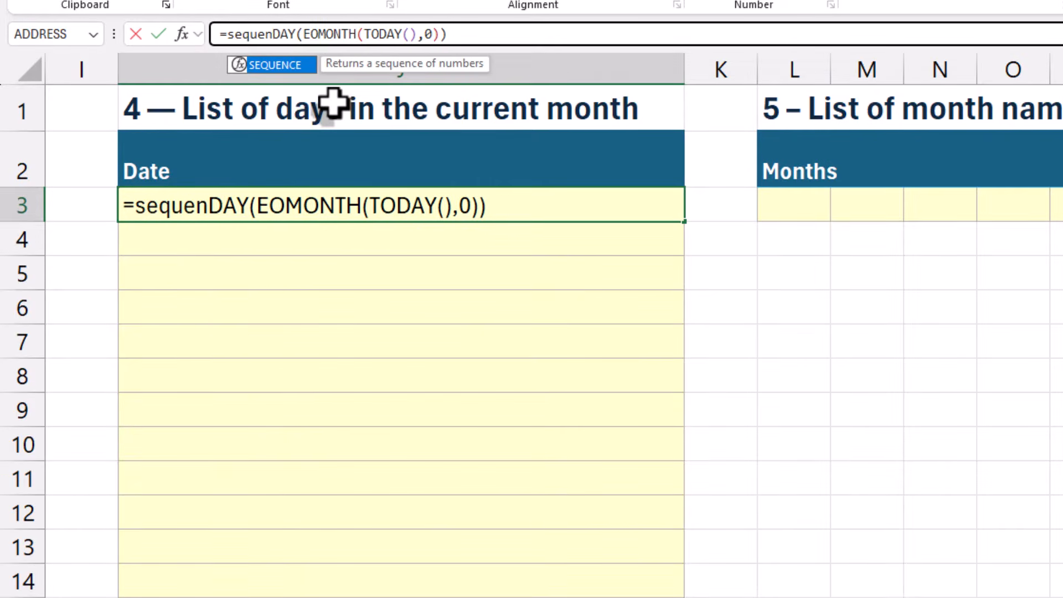
key(End)
text(,1,)
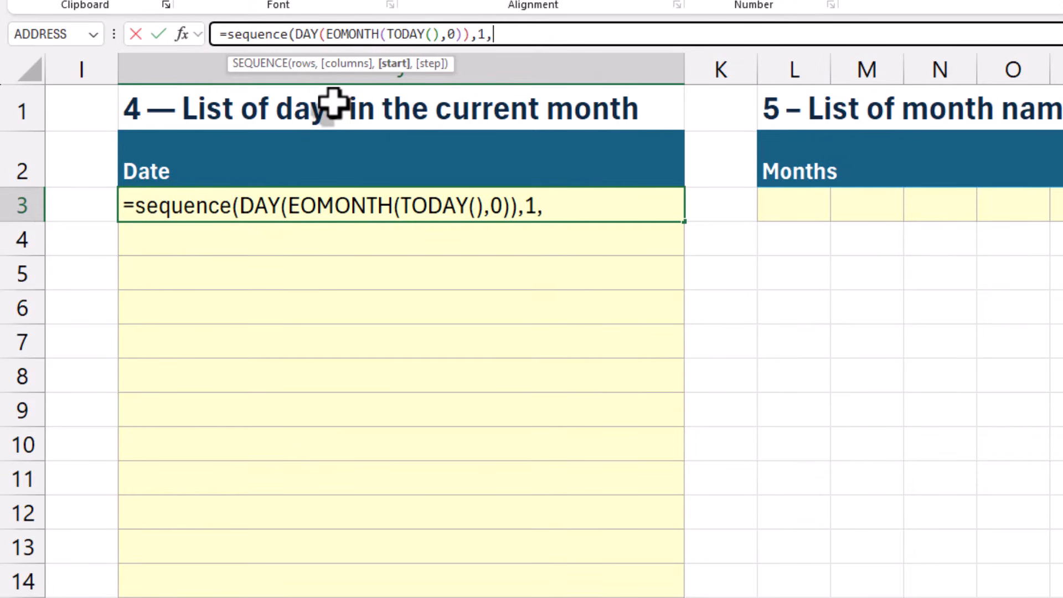
text(da)
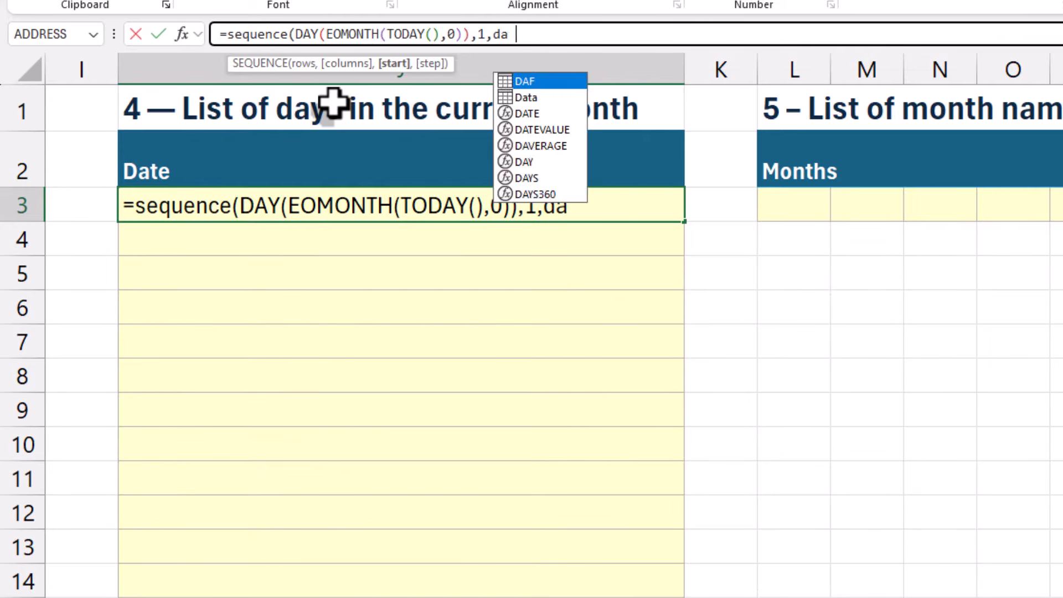
text(te(year(tod)
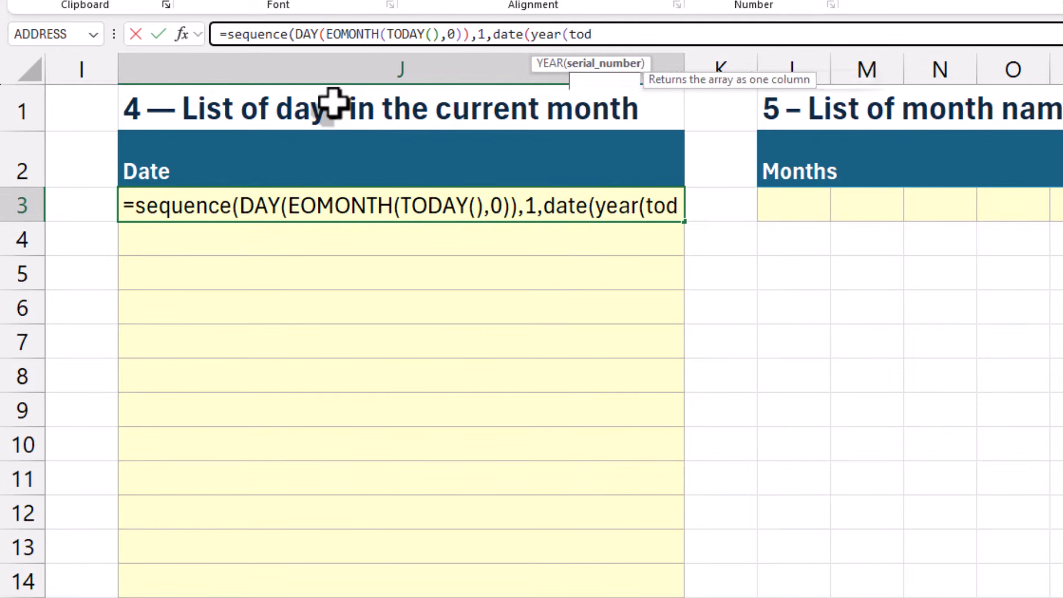
Complete the J3 SEQUENCE formula with DATE(YEAR(TODAY()),MONTH(TODAY()),1) as the start and 1 as the step
key(Tab)
text()),month,)
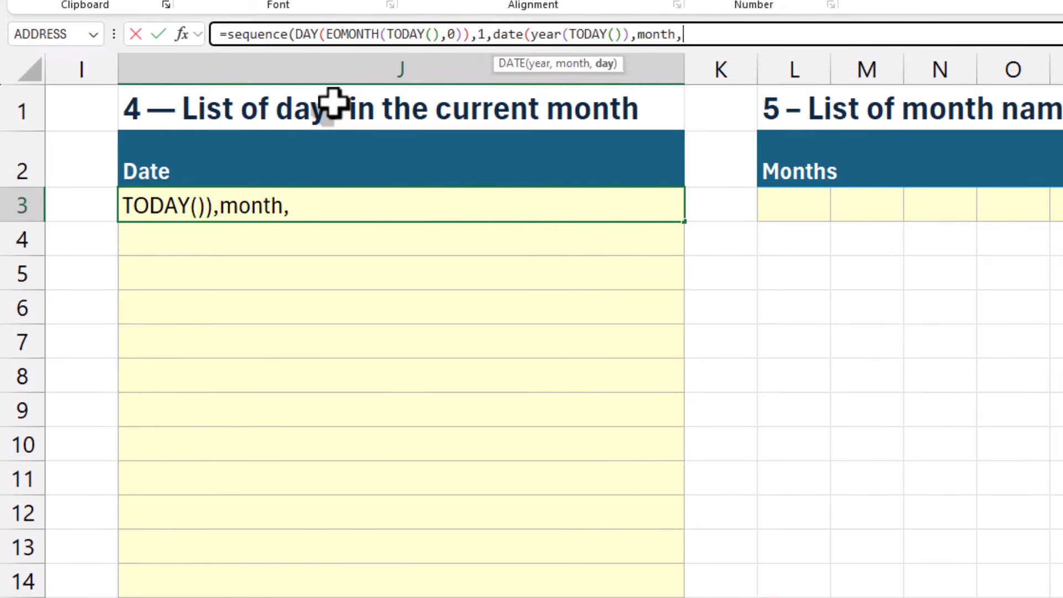
key(BackSpace)
text((tod)
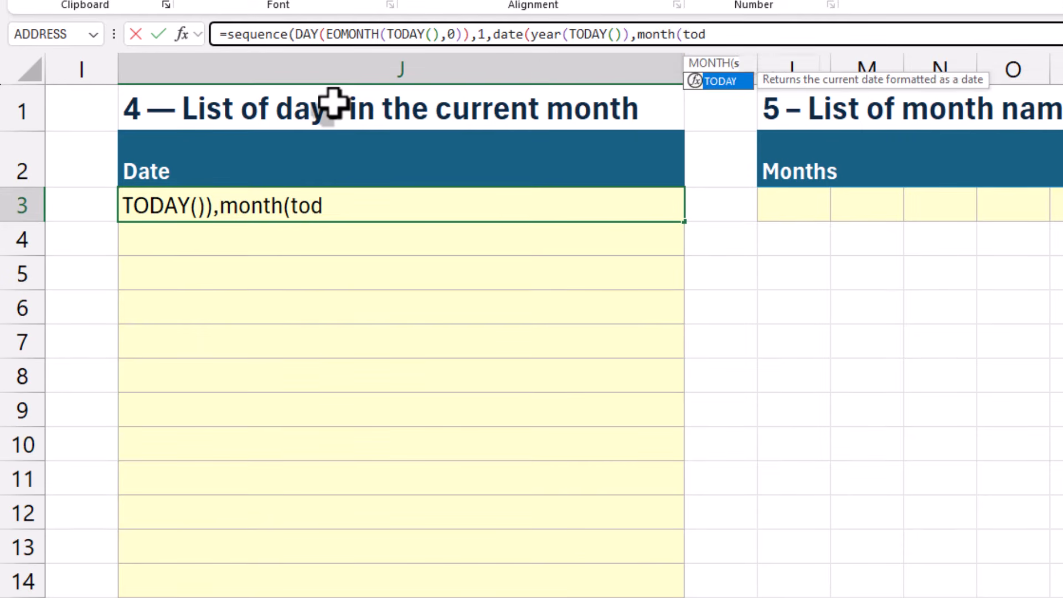
key(Tab)
text()),1))
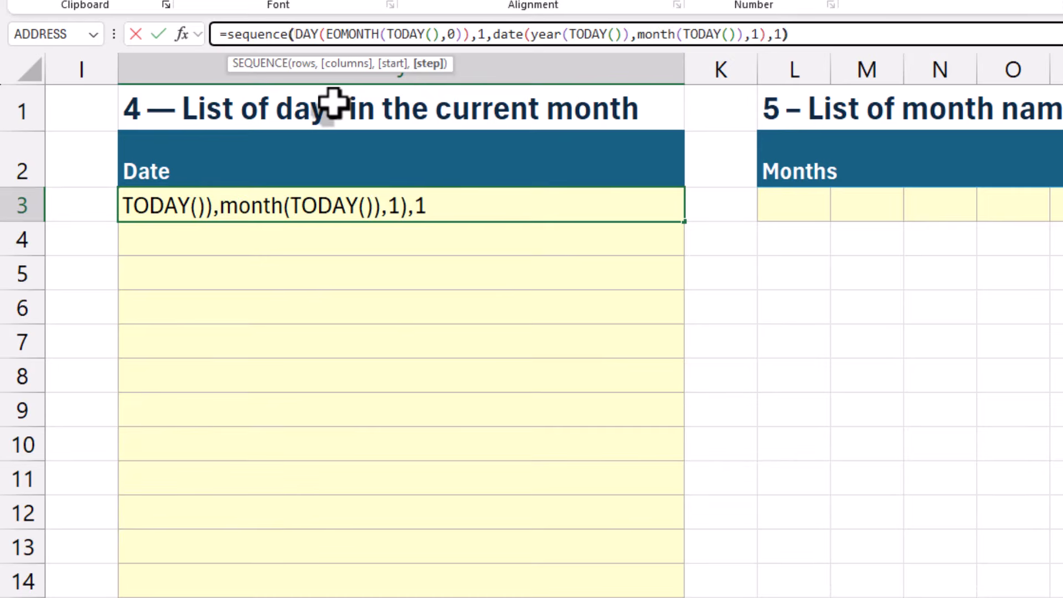
key(Return)
scroll(387, 451, down, 5)
scroll(390, 446, up, 5)
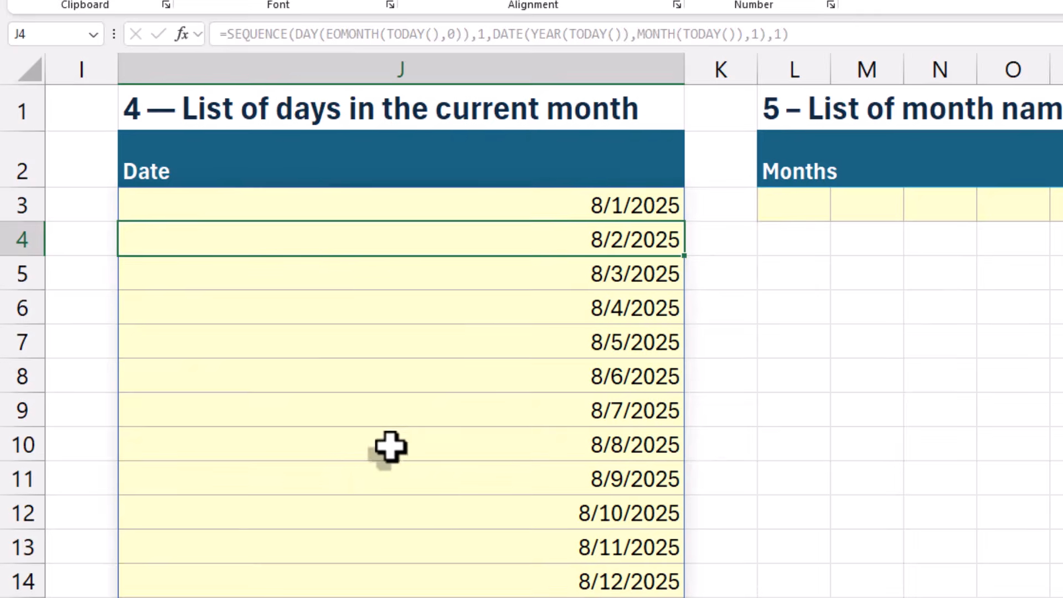
Start a TEXT formula in L3 whose value is a DATE function with YEAR(TODAY()) as the year argument
click(807, 215)
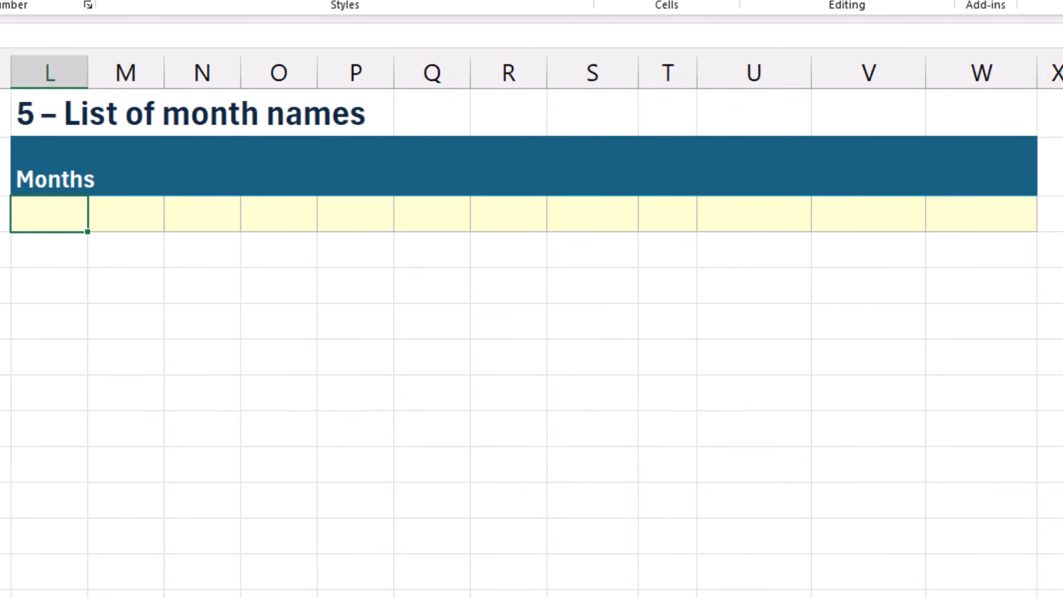
text(=text)
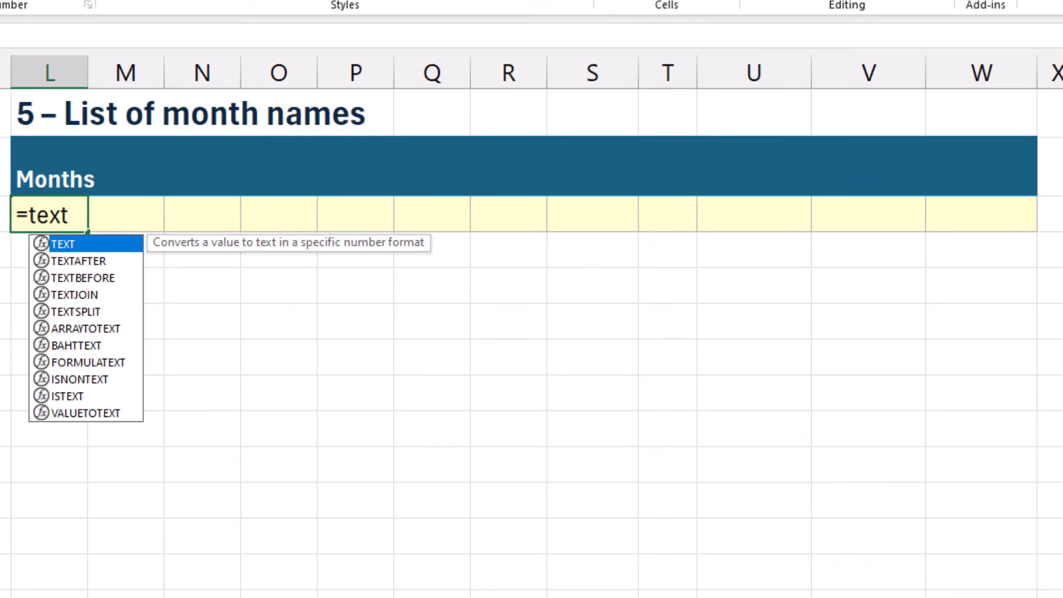
text((da)
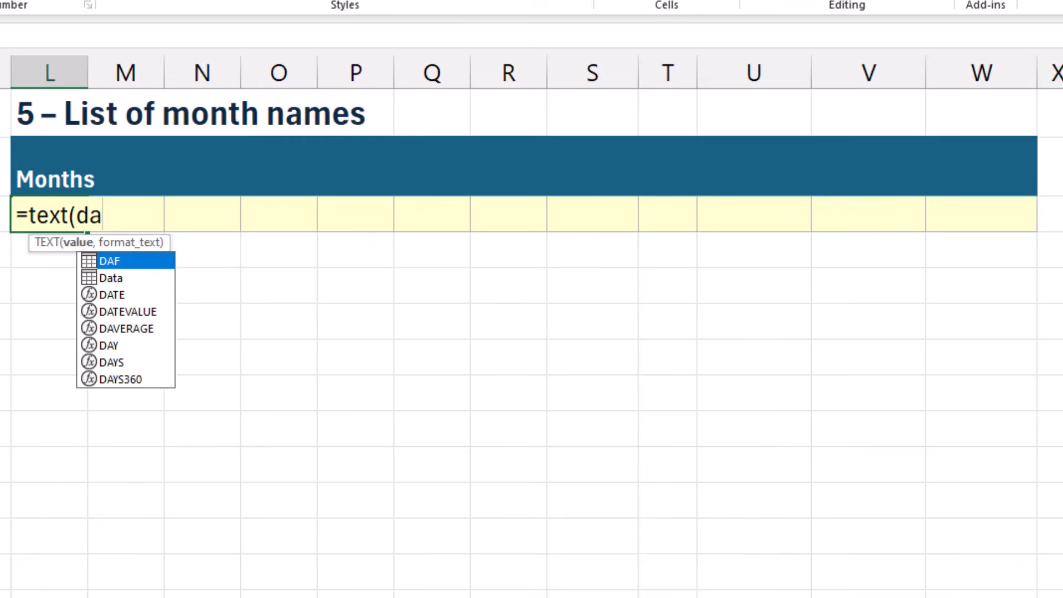
text(te(y)
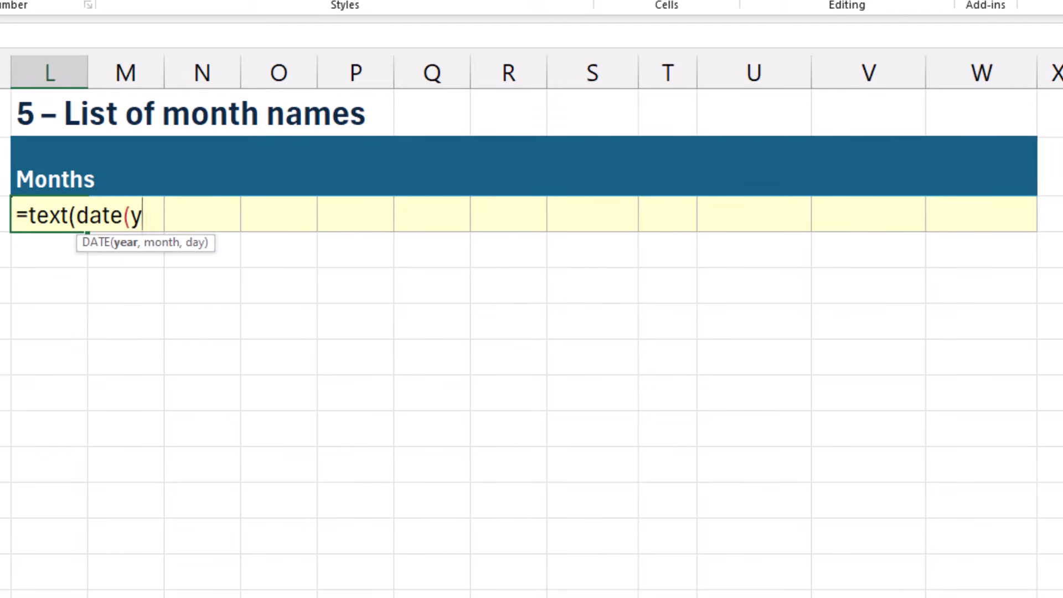
text(e)
text(ar(to)
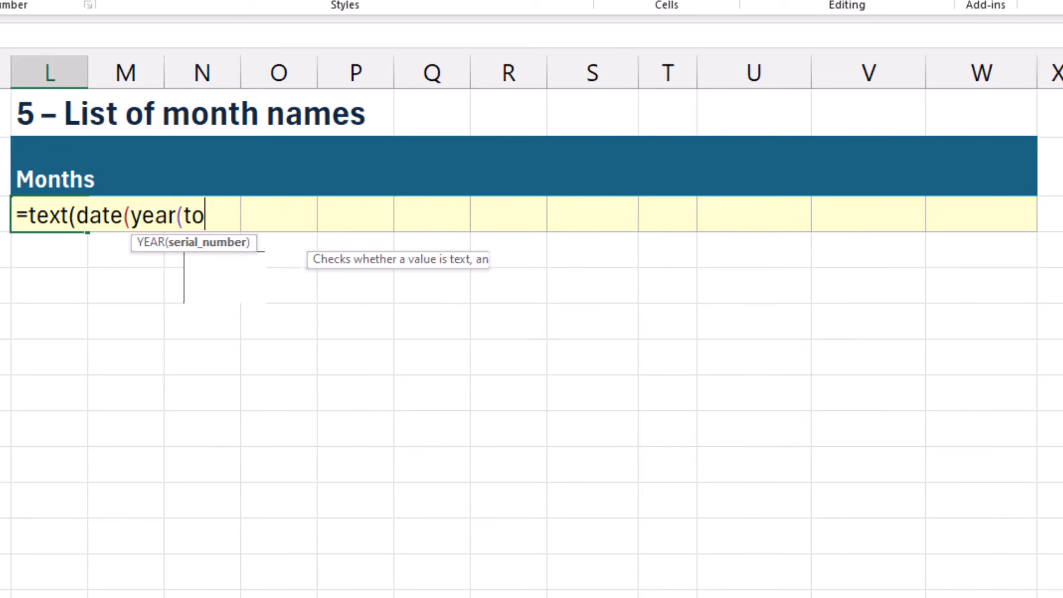
key(Tab)
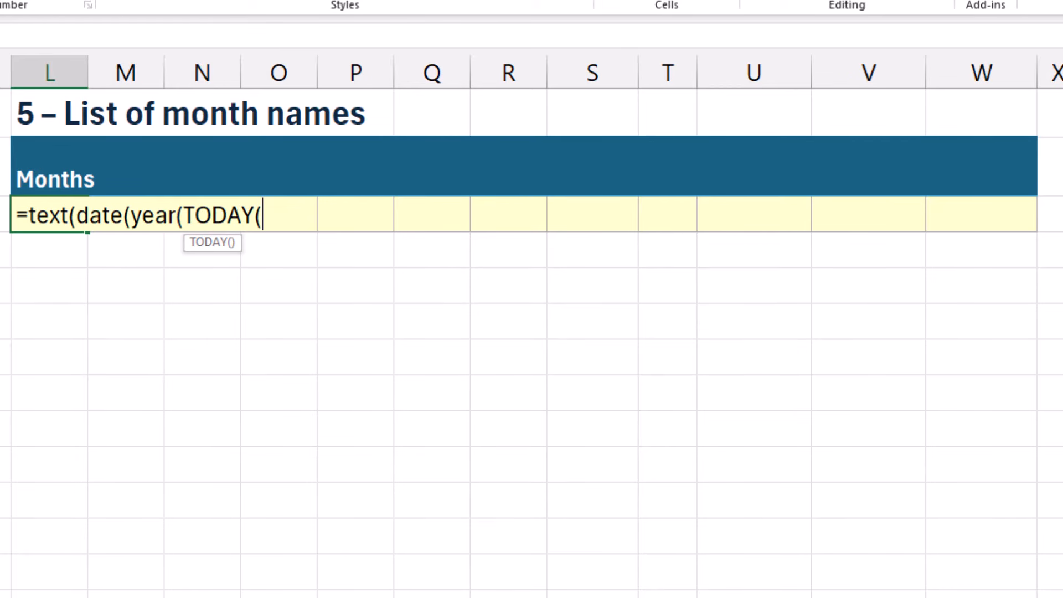
text(),)
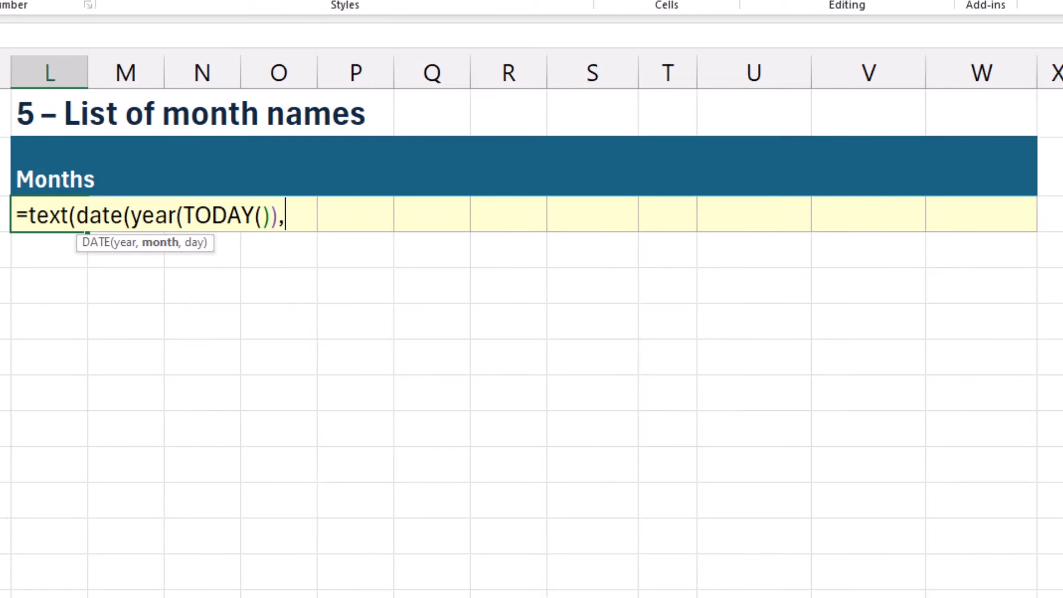
text(seq)
Supply SEQUENCE(1,12) as the month argument of the DATE function in L3
key(Tab)
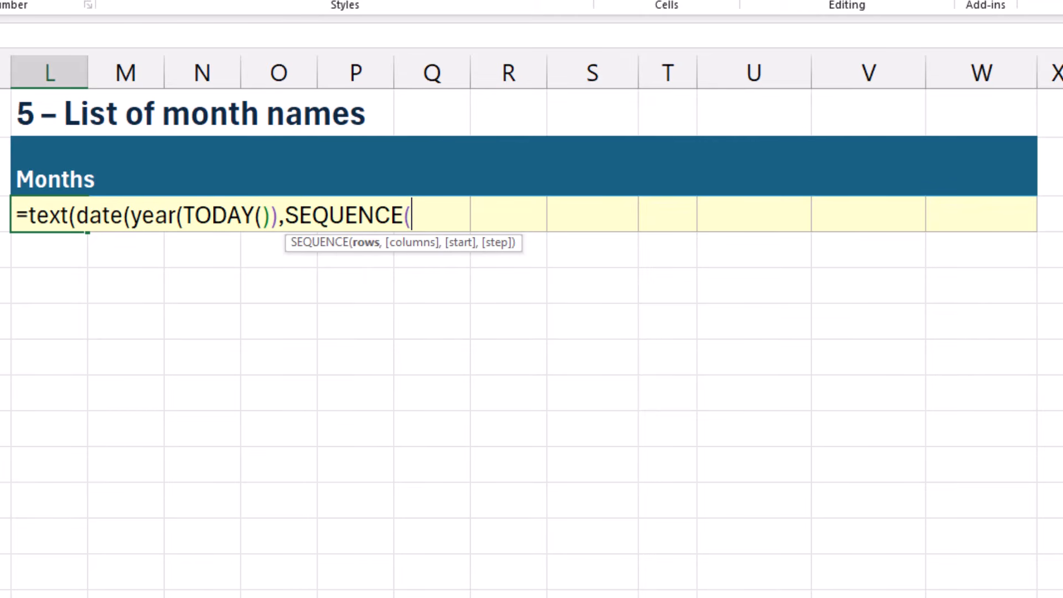
text(1,12)
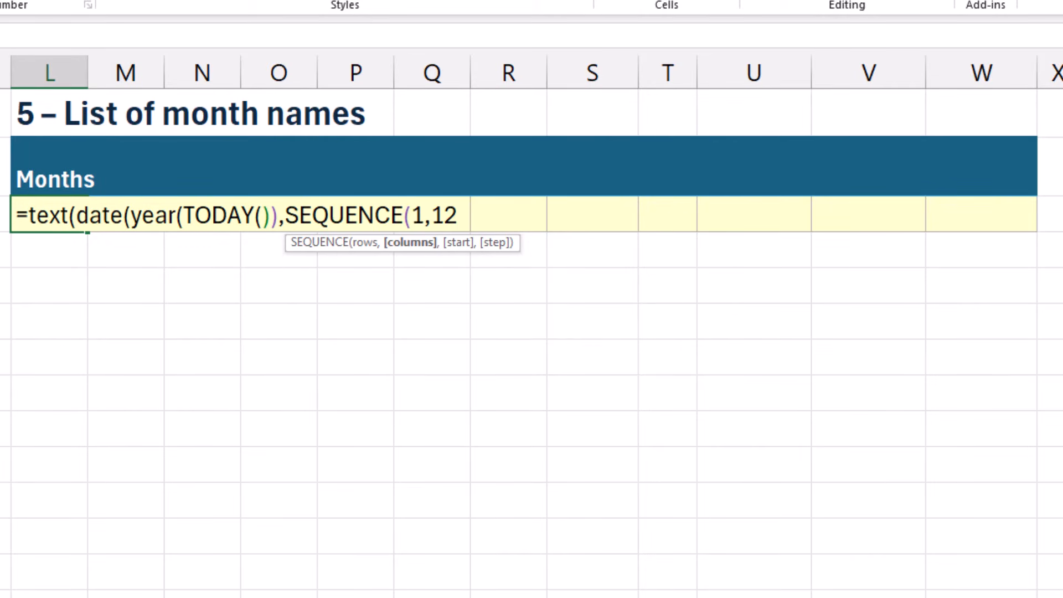
text(),)
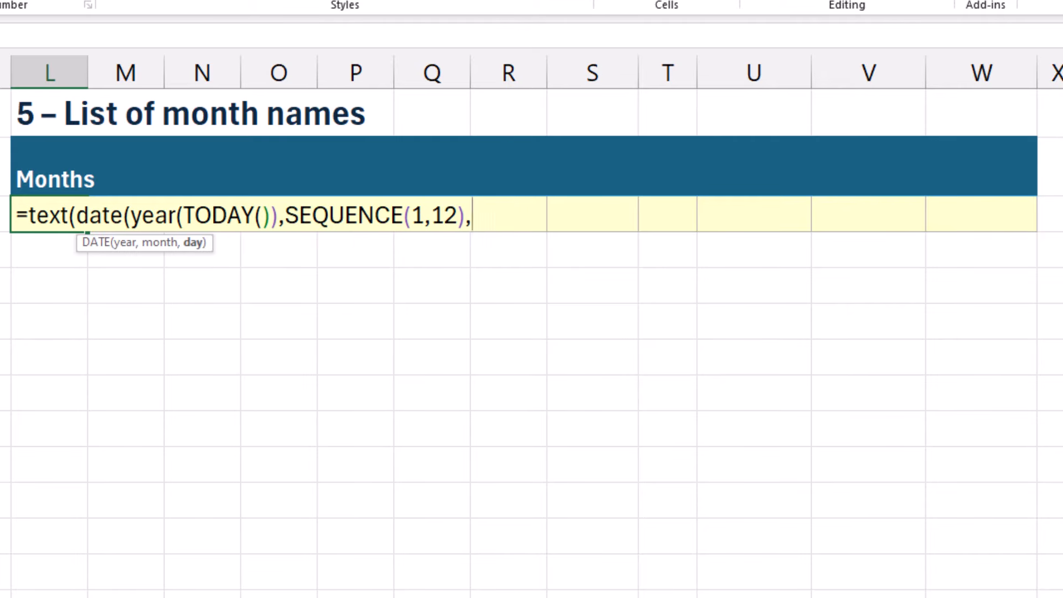
text(1),"mmm"))
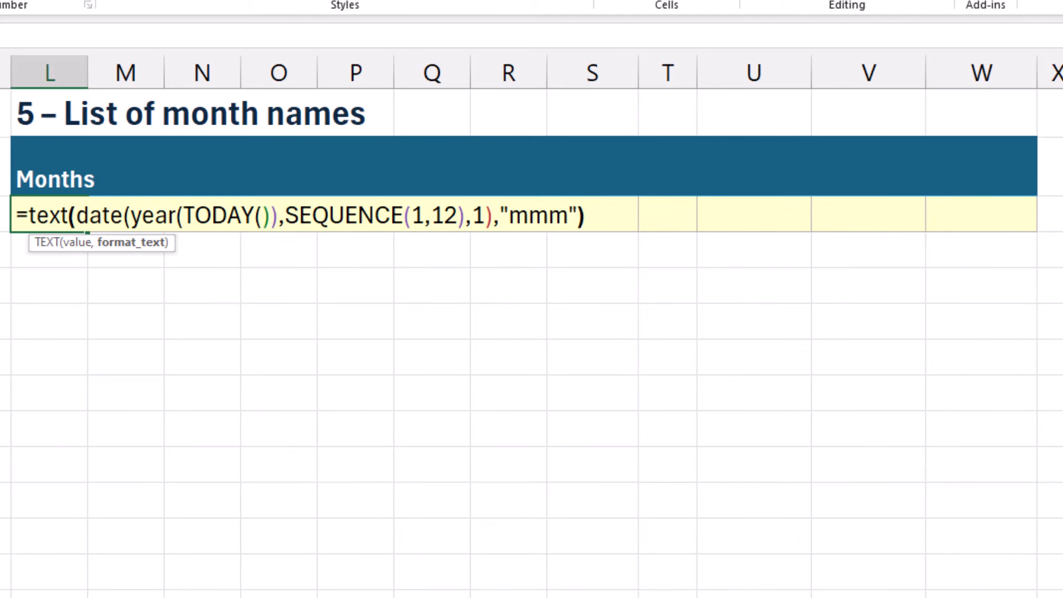
Complete the L3 formula with 1 as the day and "mmm" as the text format
key(Return)
key(Up)
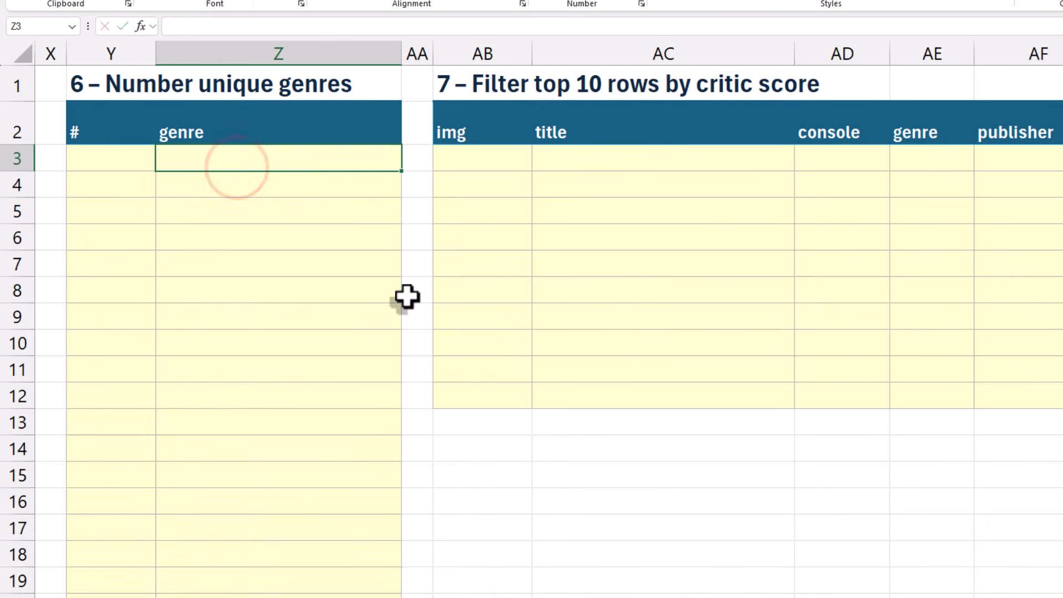
List the unique genres in Z3 with UNIQUE on the genre column of the Data table, =UNIQUE(Data[genre])
text(=un)
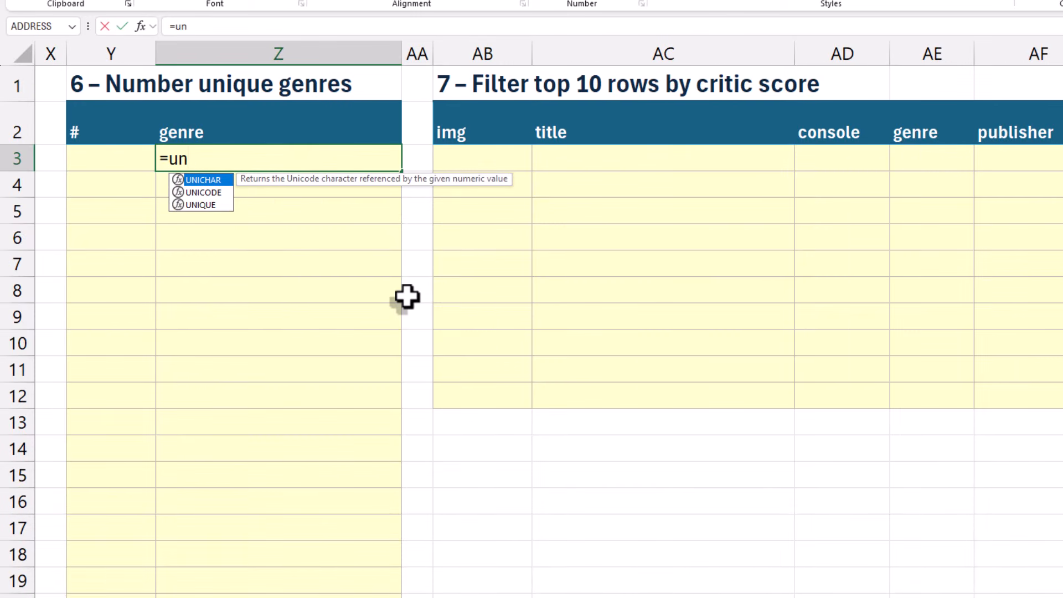
key(Down)
key(Down)
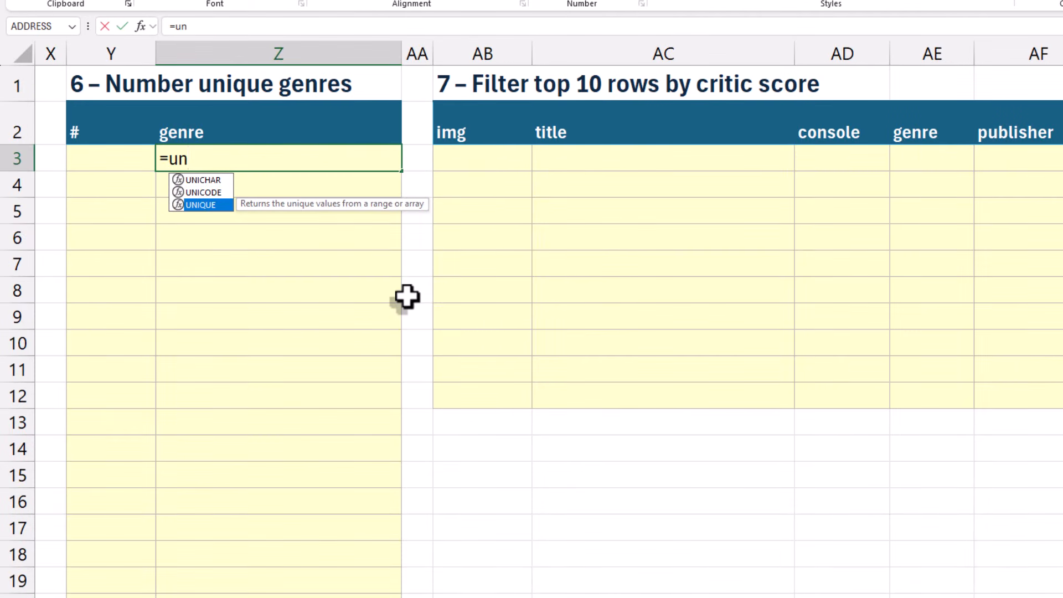
key(Tab)
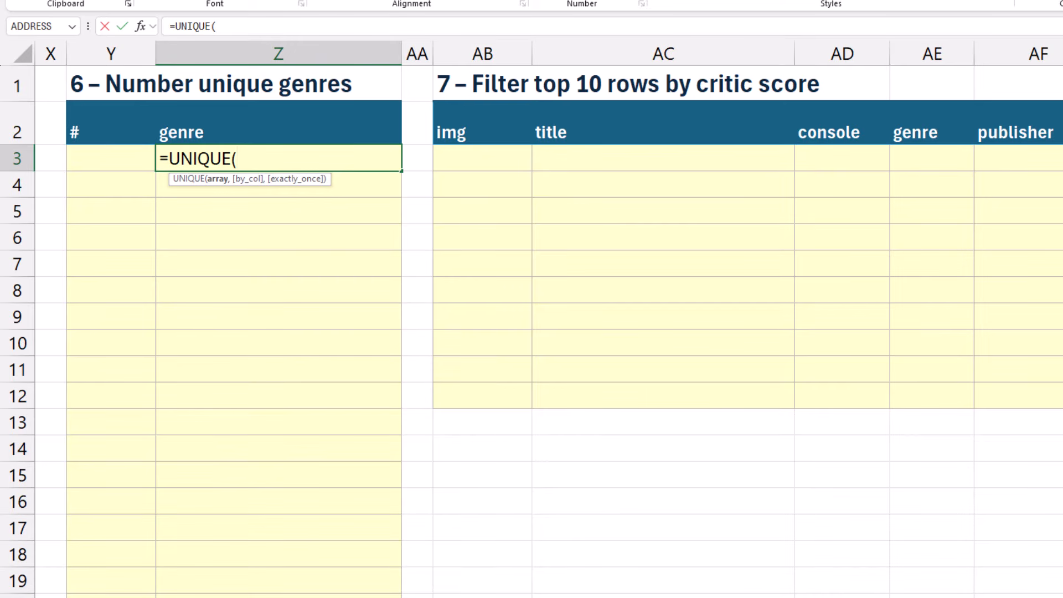
click(451, 597)
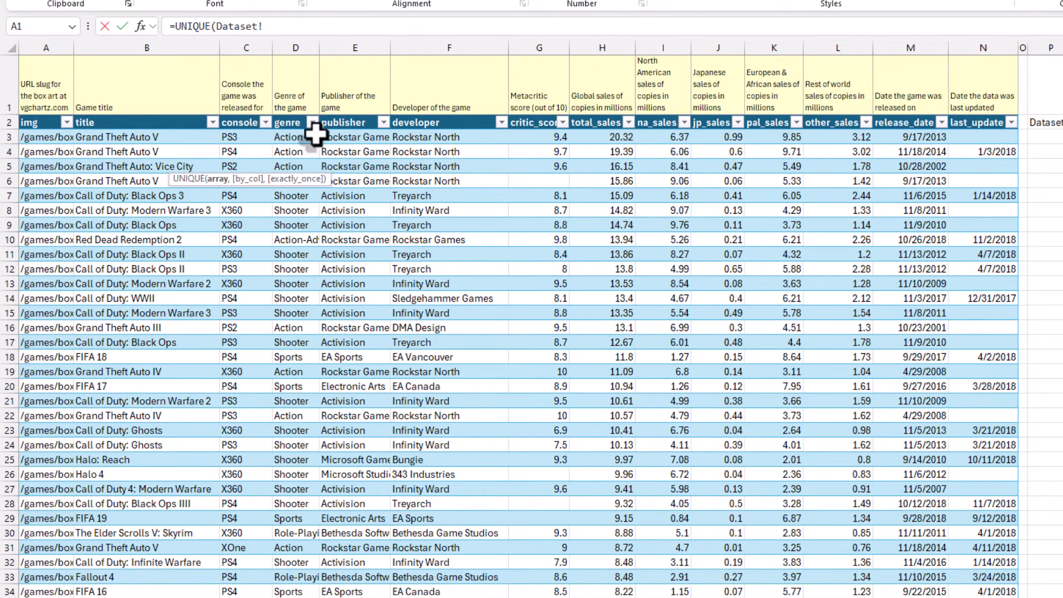
click(293, 119)
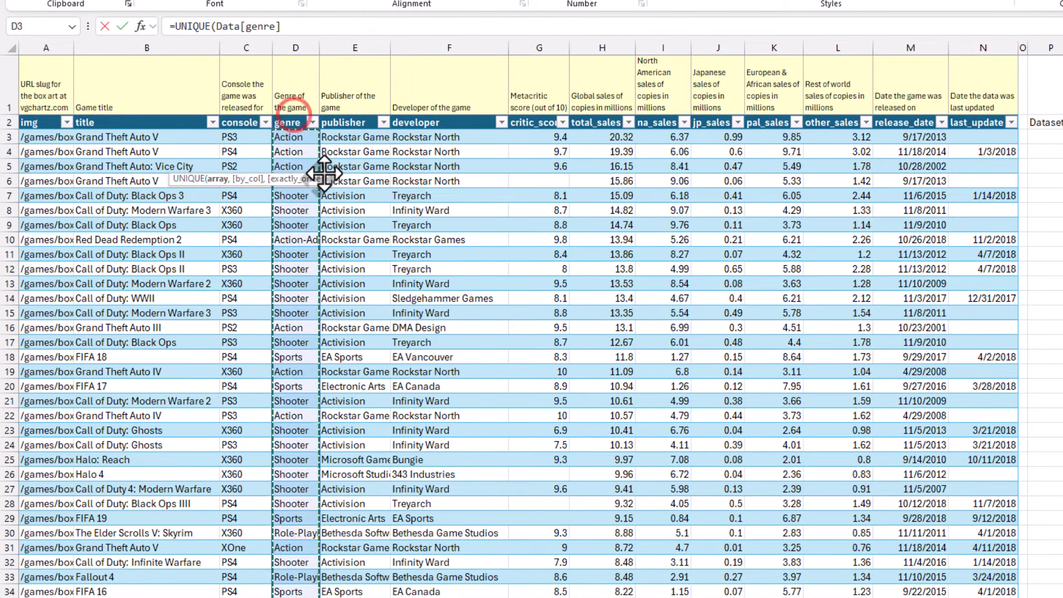
key(Return)
Start a SEQUENCE formula in Y3 with the spilled genre range Z3# as its rows argument
key(Left)
key(Up)
text(=s)
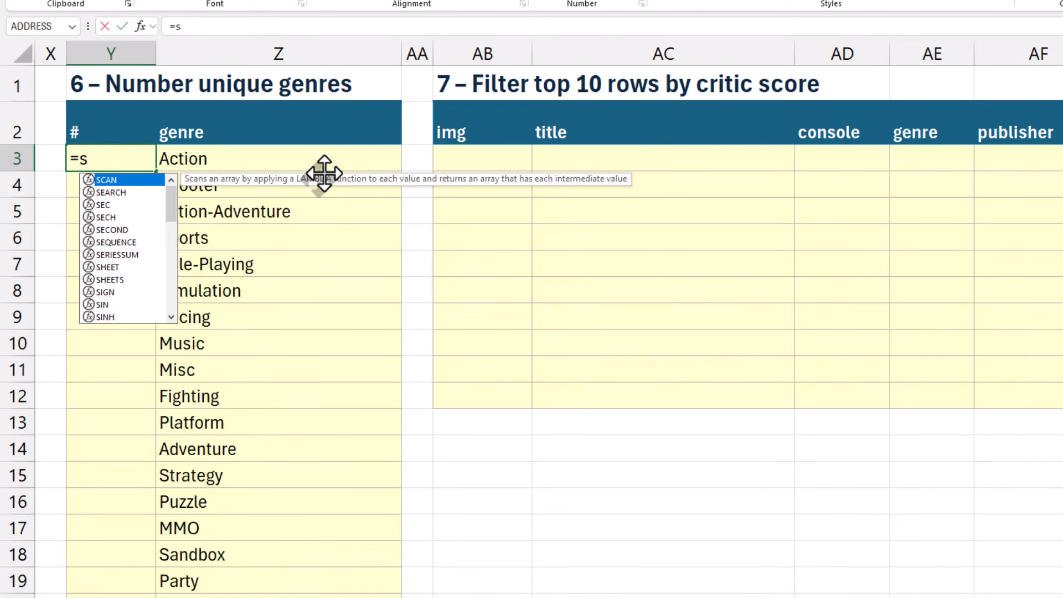
text(eq)
key(Tab)
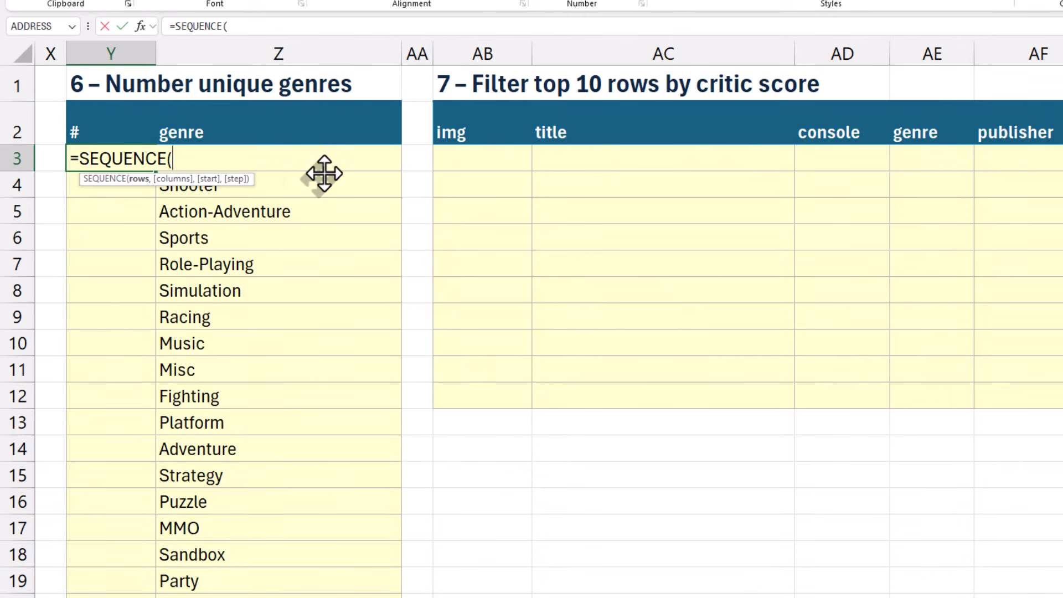
click(297, 188)
key(Up)
text(#)
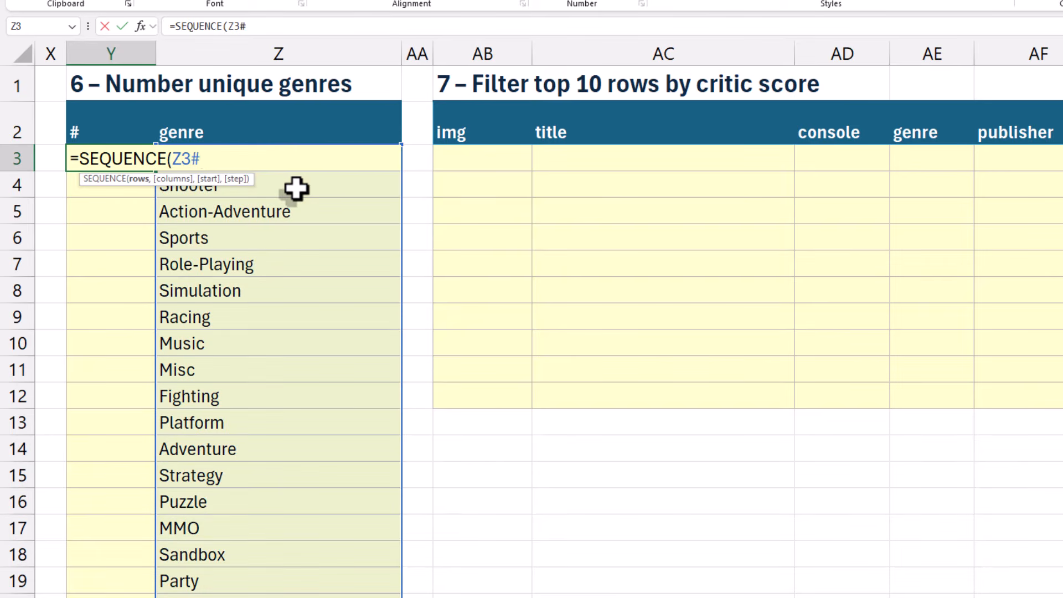
Wrap the Z3# reference in ROWS so the Y3 formula reads =SEQUENCE(ROWS(Z3#))
click(227, 26)
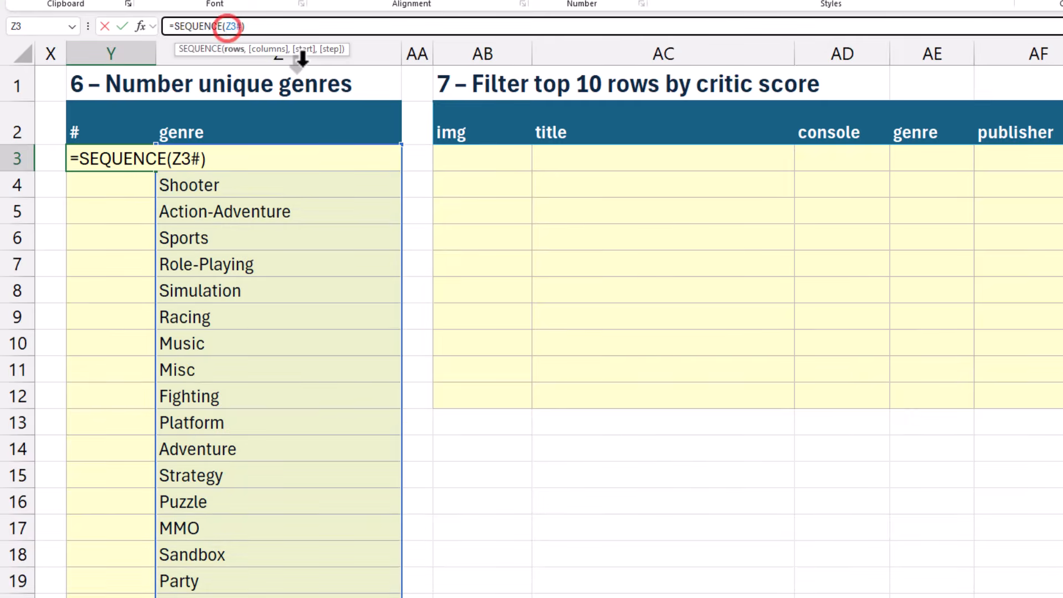
text(rows()
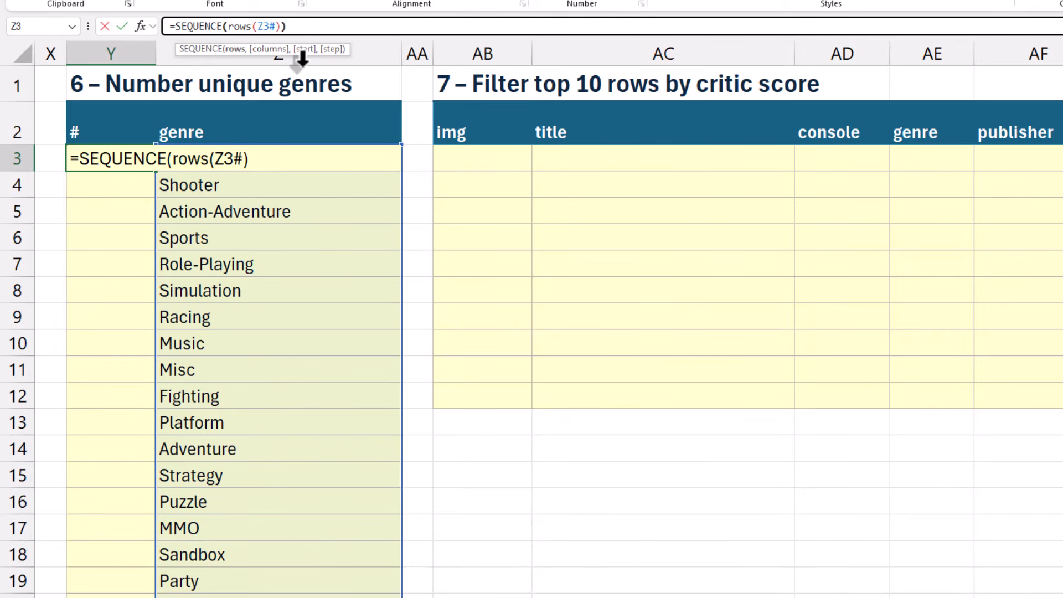
key(Return)
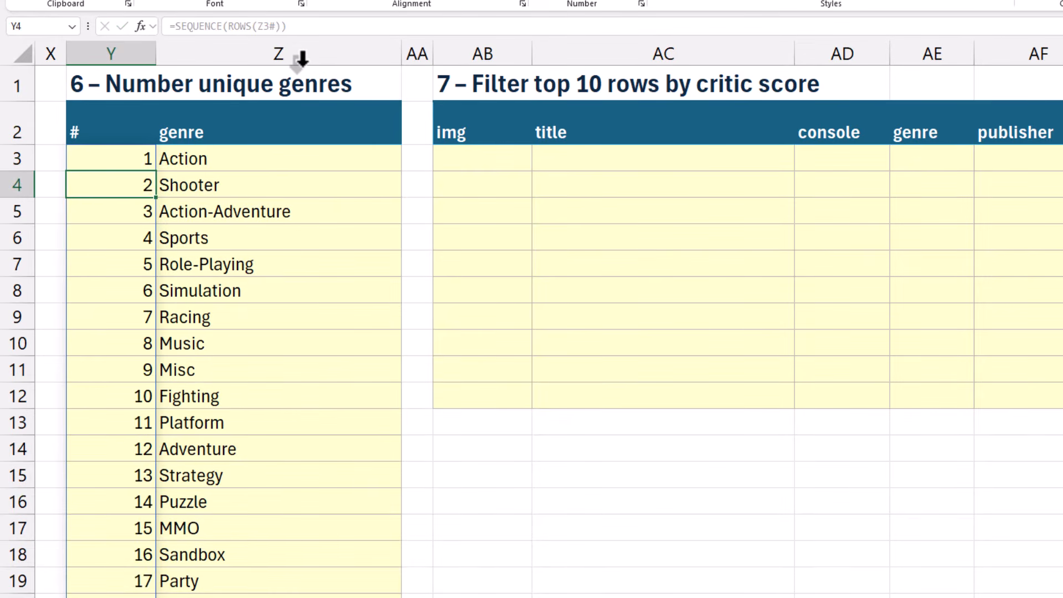
Review the UNIQUE formula in Z3 and the SEQUENCE formula in Y3
click(123, 370)
click(194, 158)
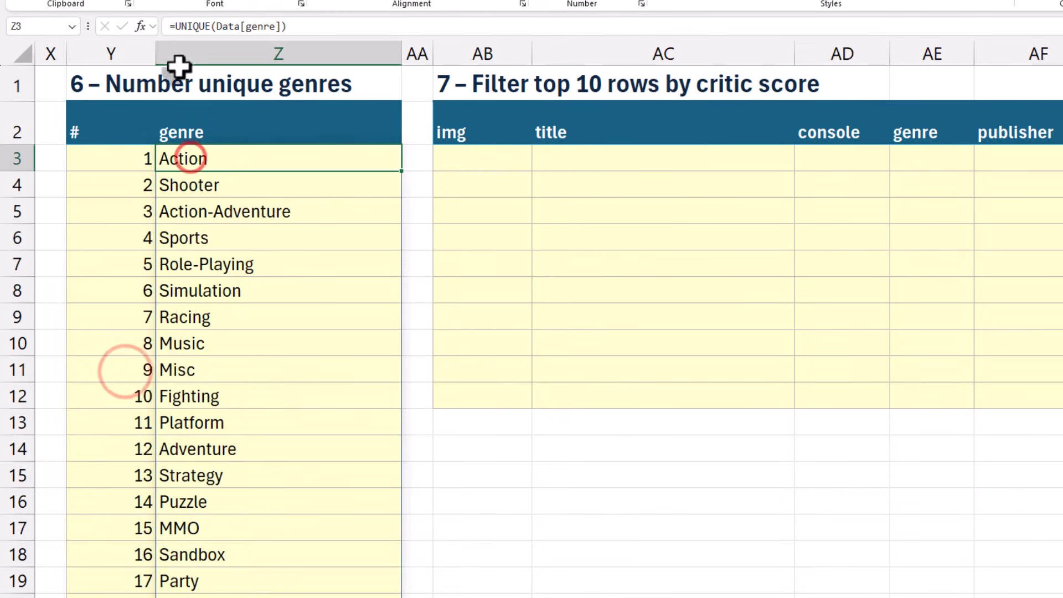
click(136, 159)
click(172, 26)
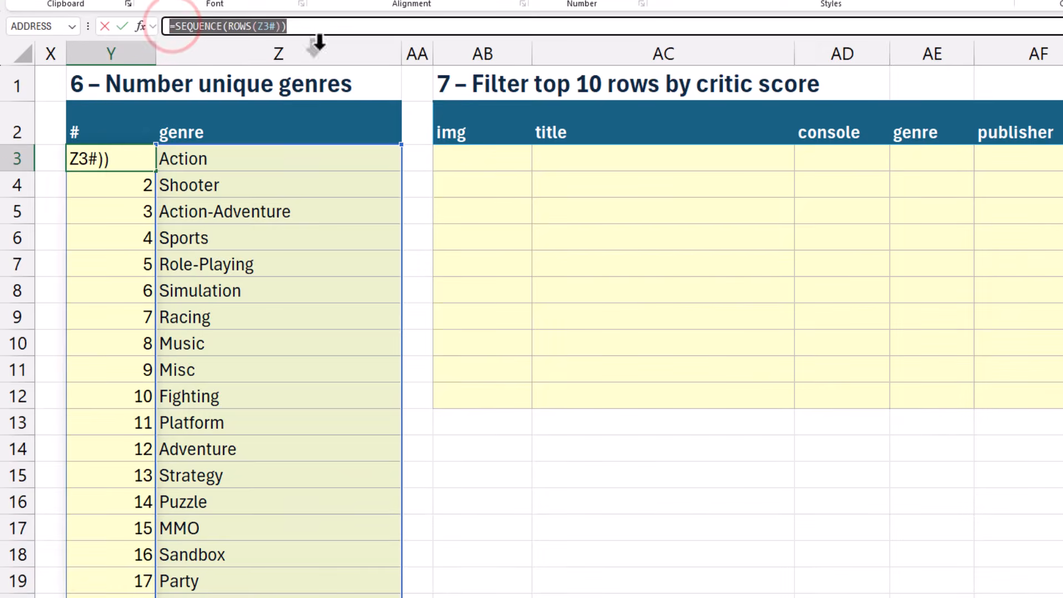
click(211, 160)
click(175, 26)
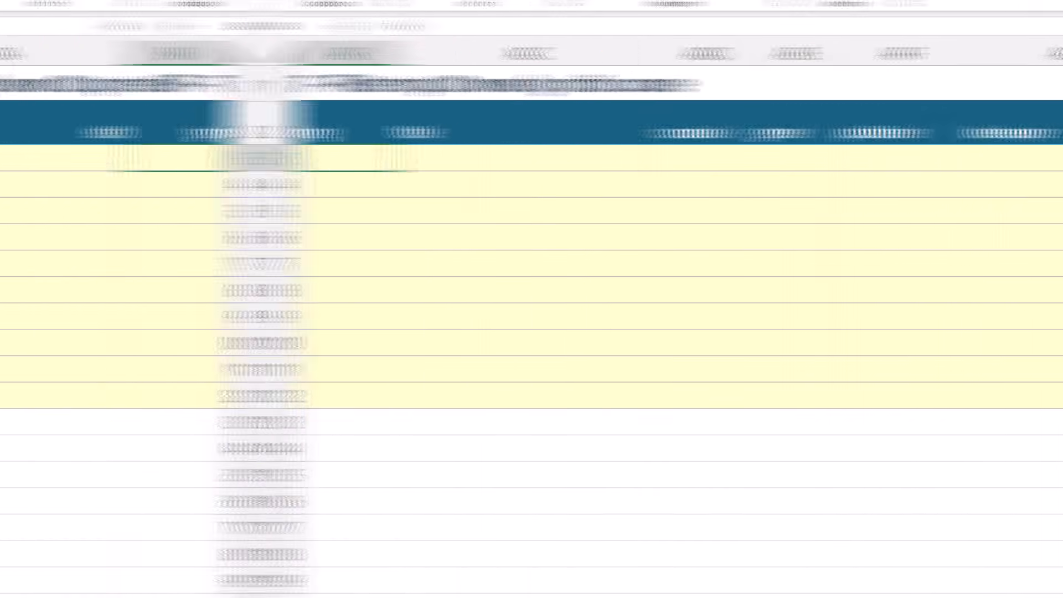
Sort the whole Data table in AB3 by its seventh column in descending order with =SORT(Data,7,-1)
click(109, 151)
text(=sort()
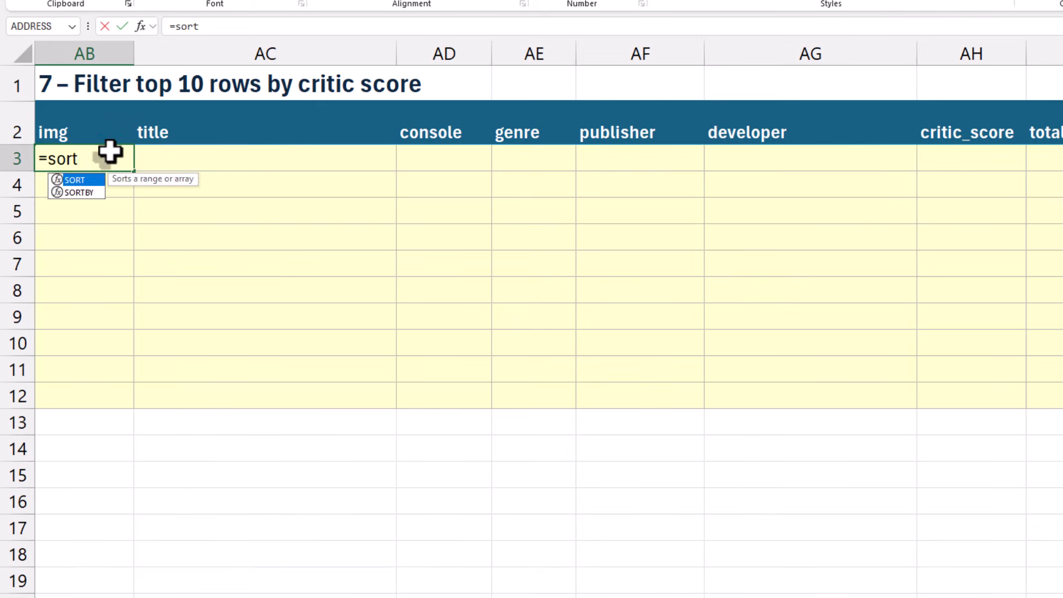
click(215, 591)
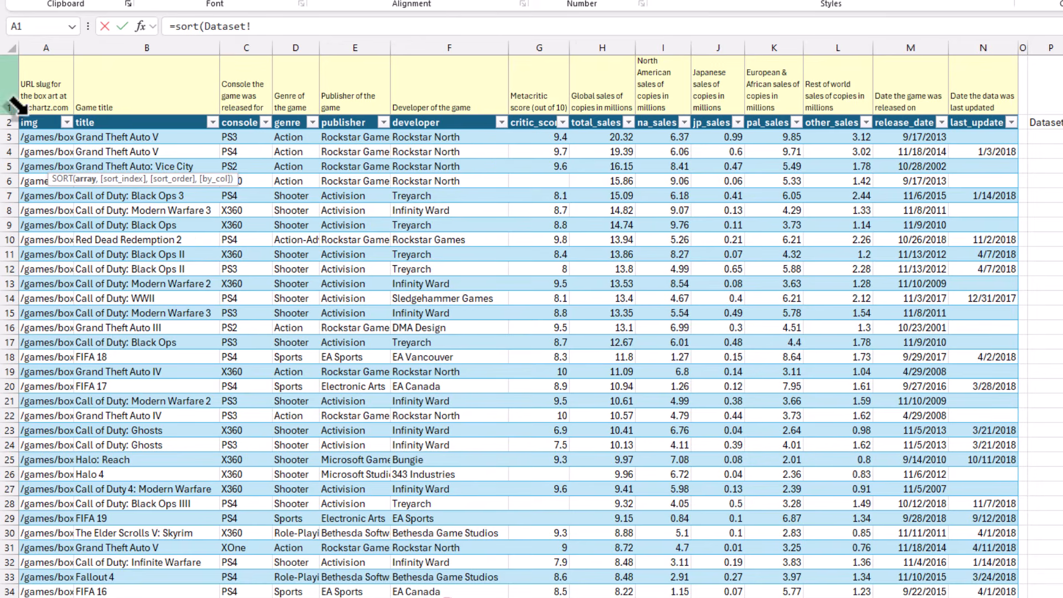
click(27, 118)
text(,)
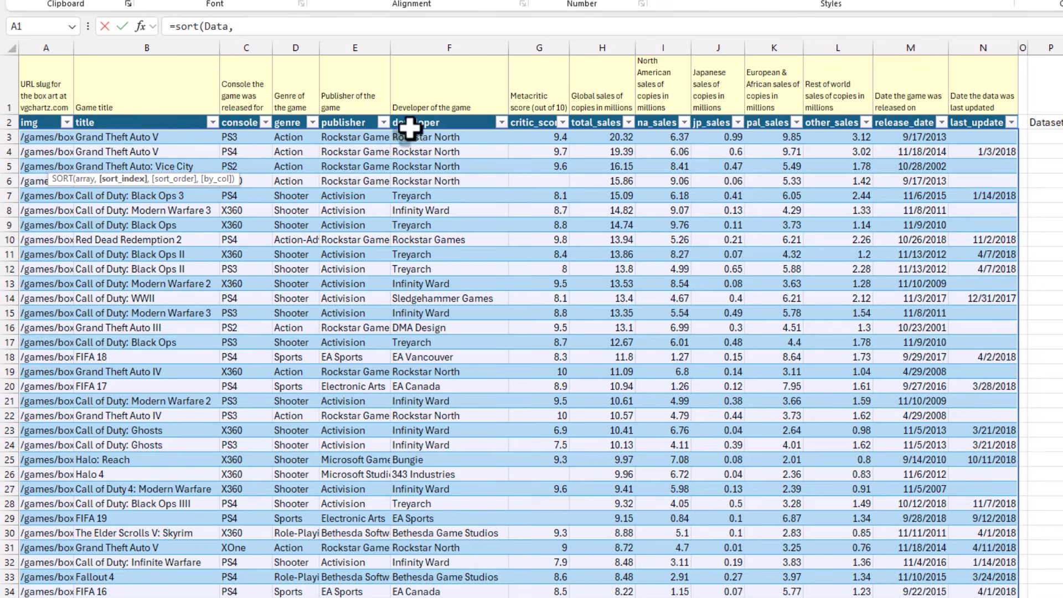
click(234, 26)
text(7,)
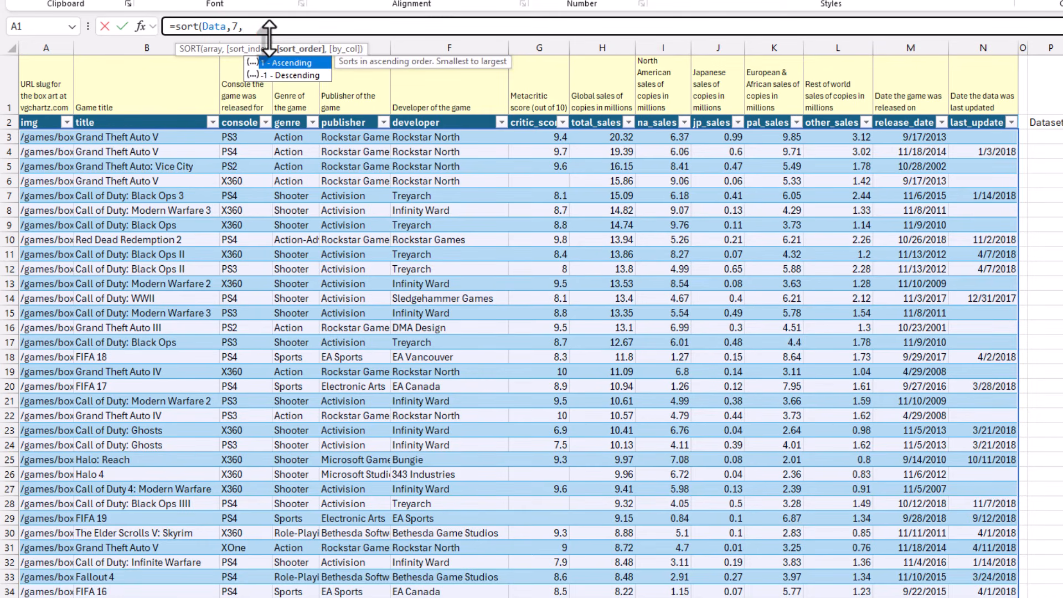
text(-1))
key(Return)
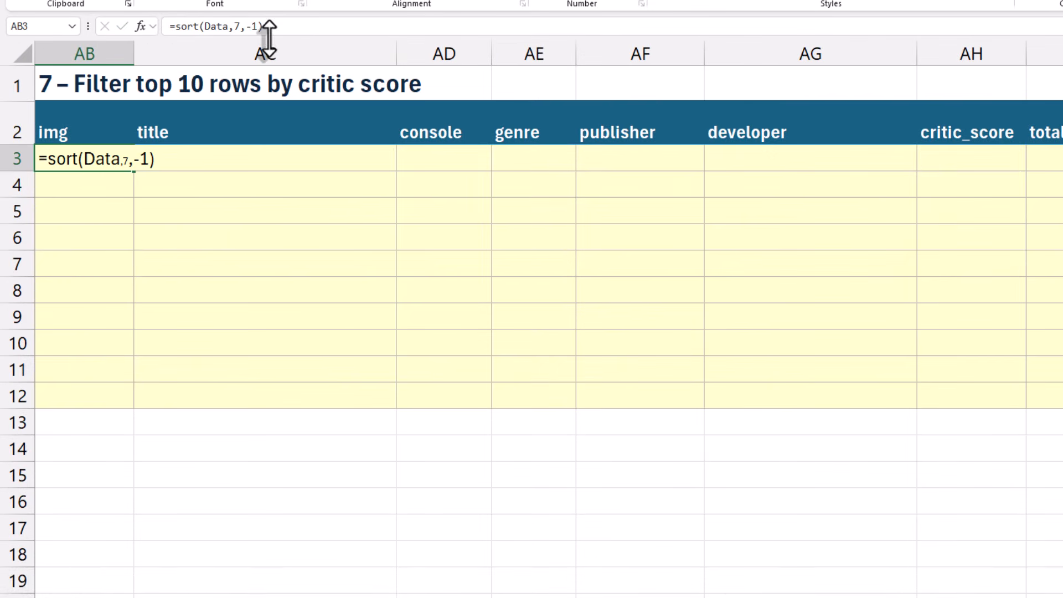
Limit the sorted Data table in AB3 to its first ten rows with =FILTER(SORT(Data,7,-1),SEQUENCE(ROWS(Data))<=10)
click(177, 26)
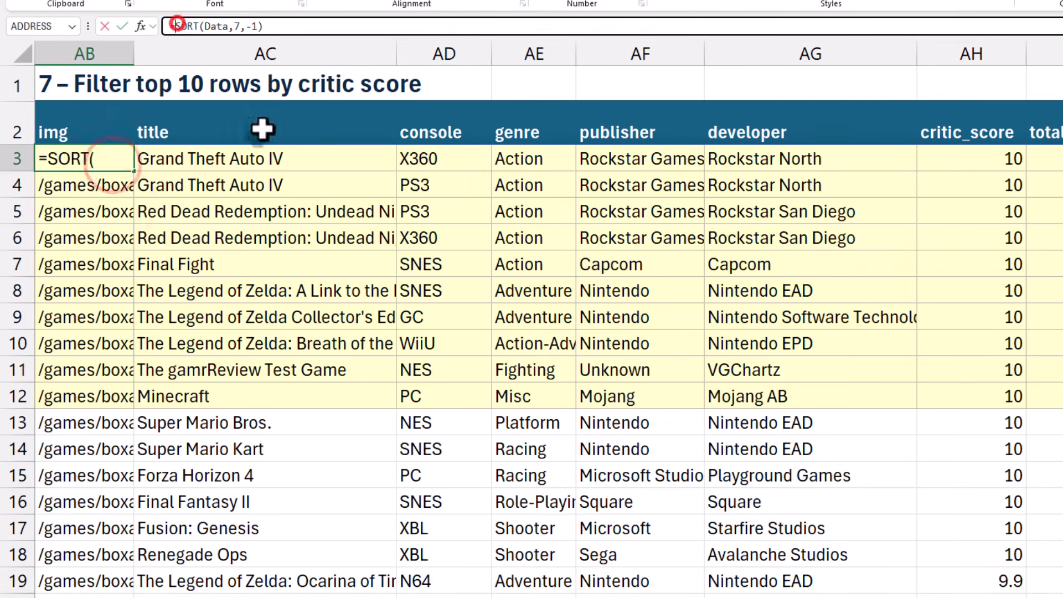
text(filter()
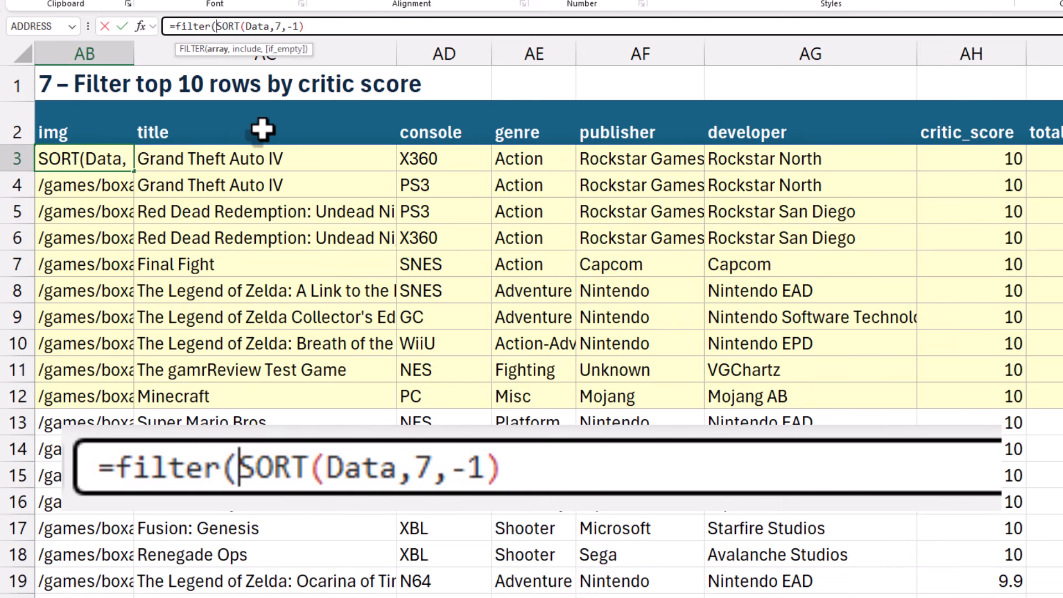
text(se)
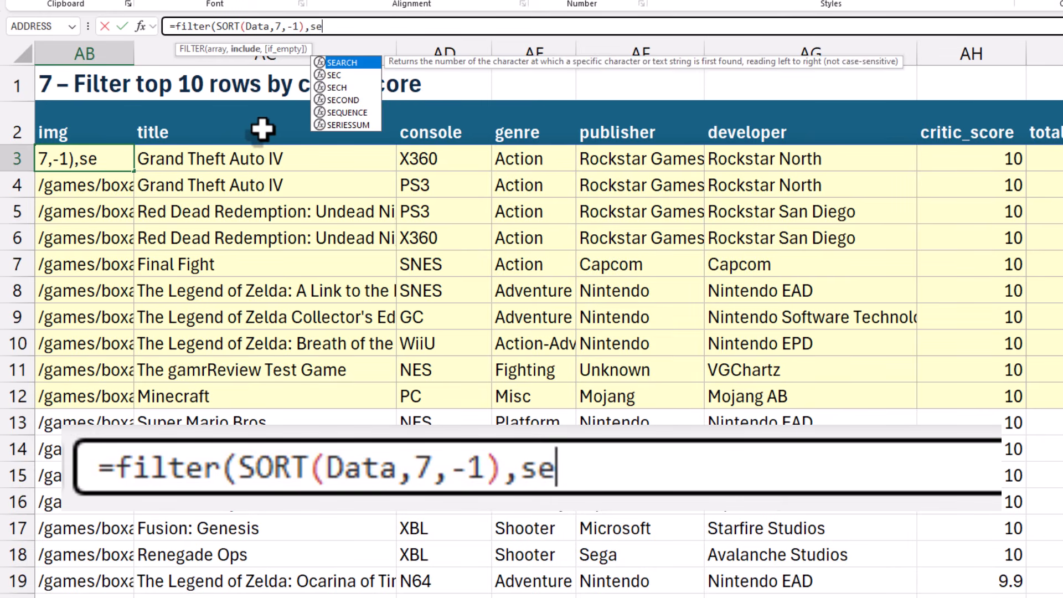
key(Tab)
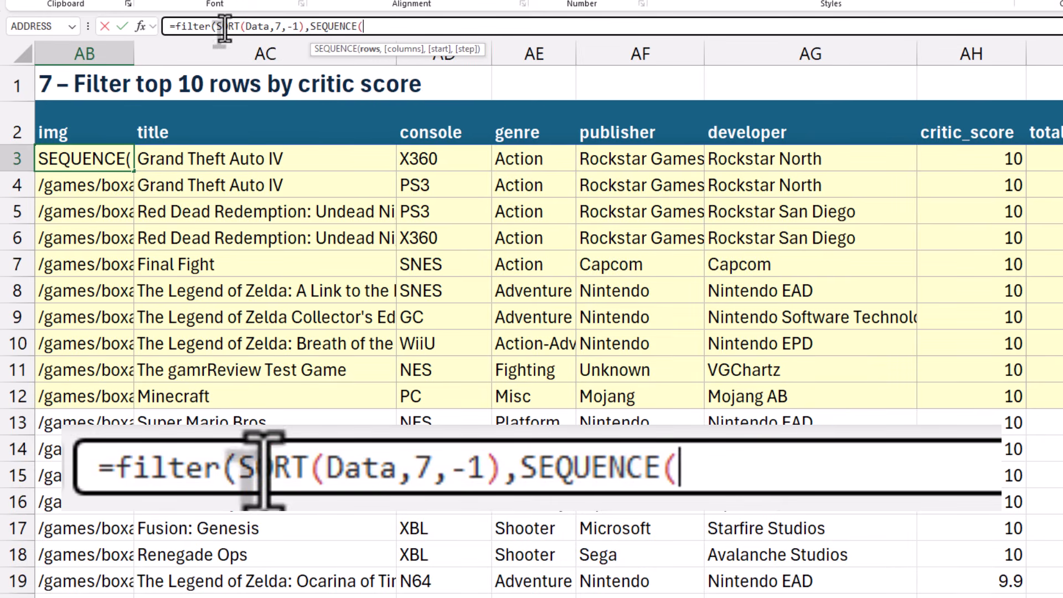
text(rows()
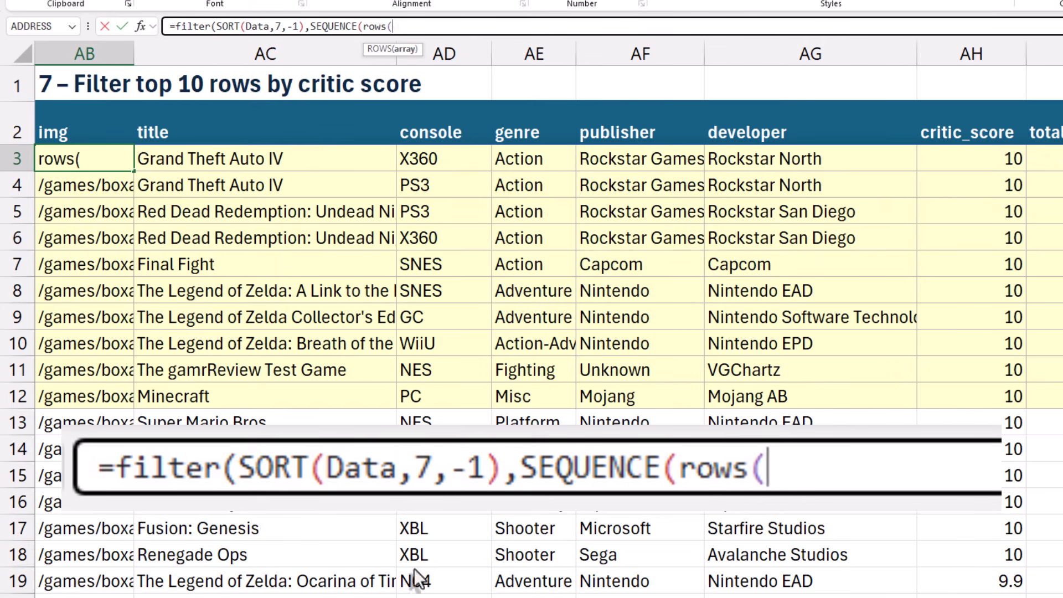
click(446, 596)
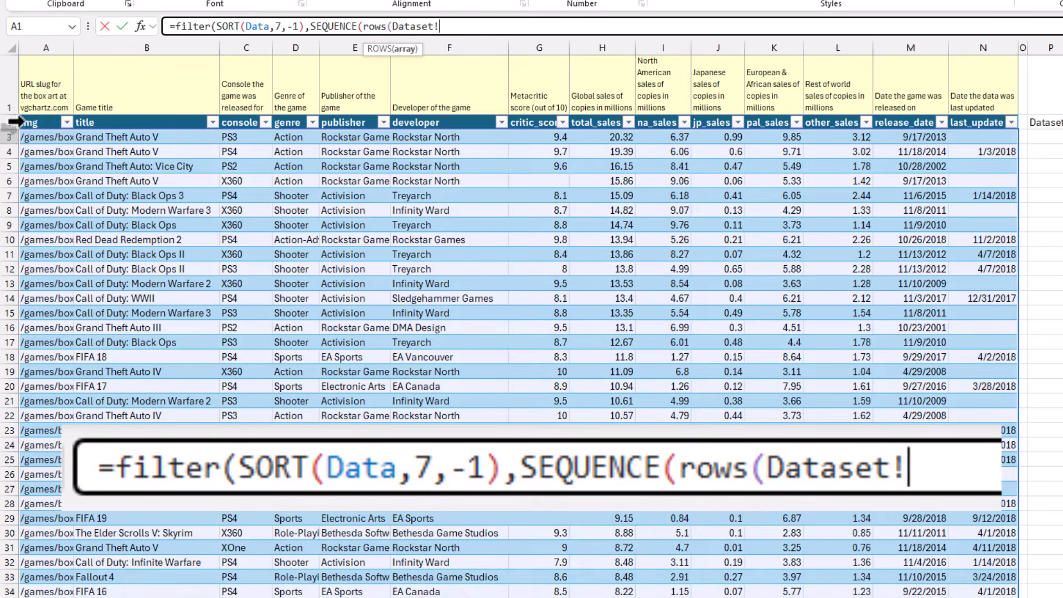
click(23, 117)
text())
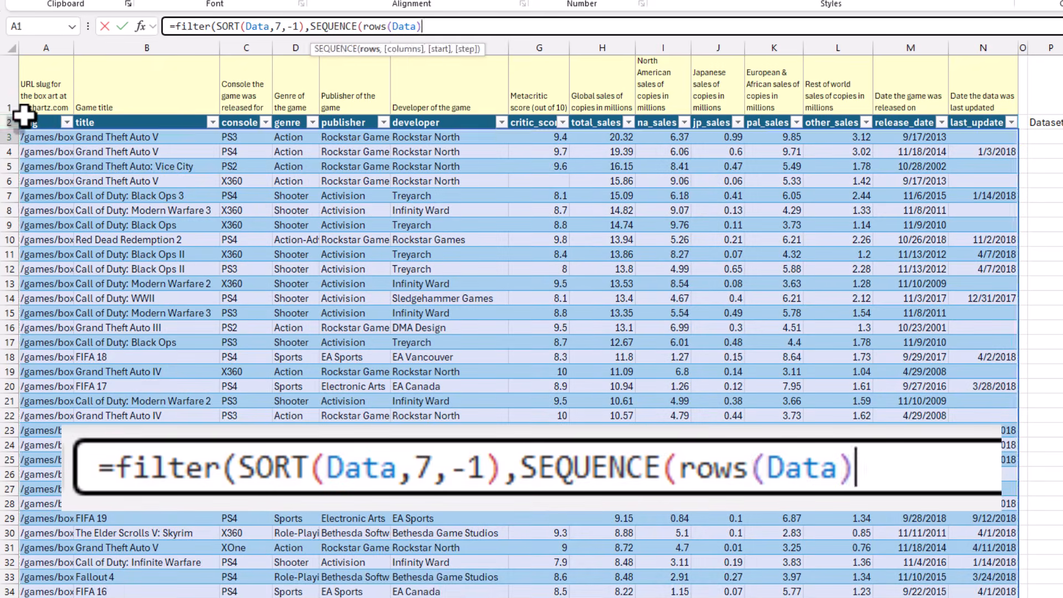
text()<=)
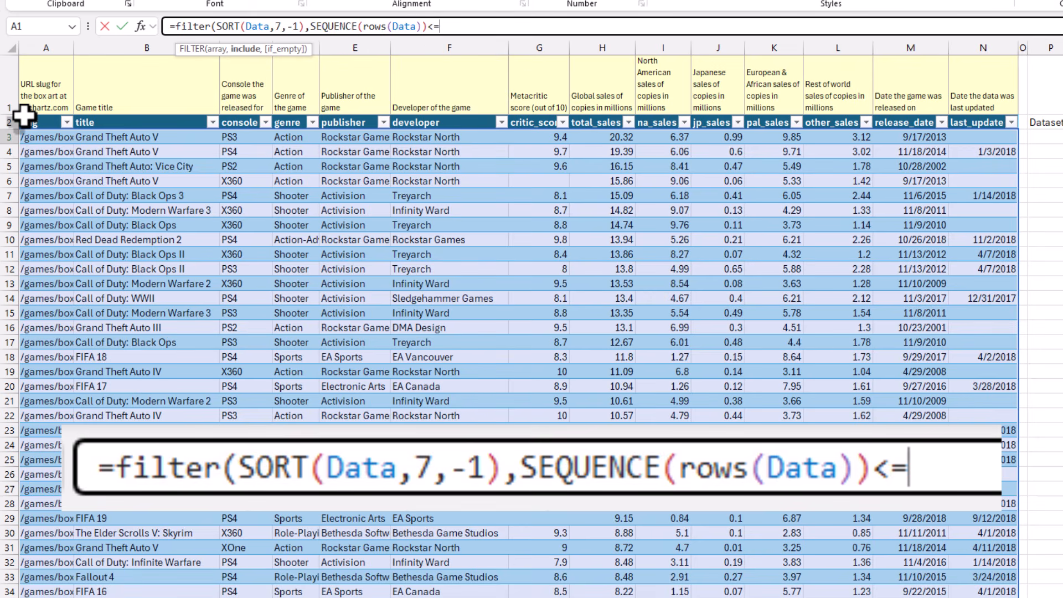
text(10))
key(Return)
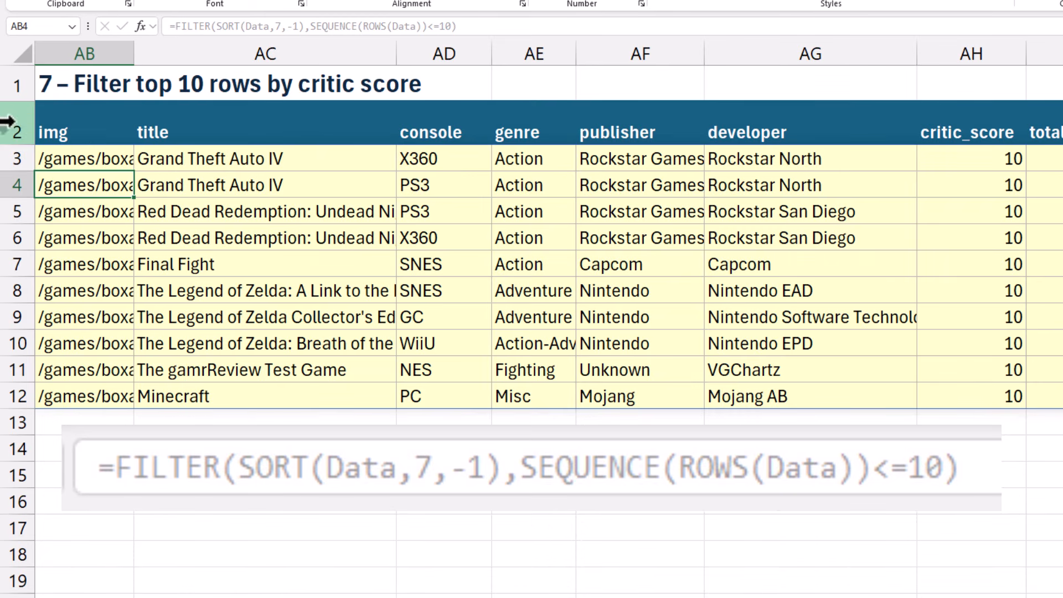
Examine the filtered rows and go down their critic_score values in column AH
click(107, 240)
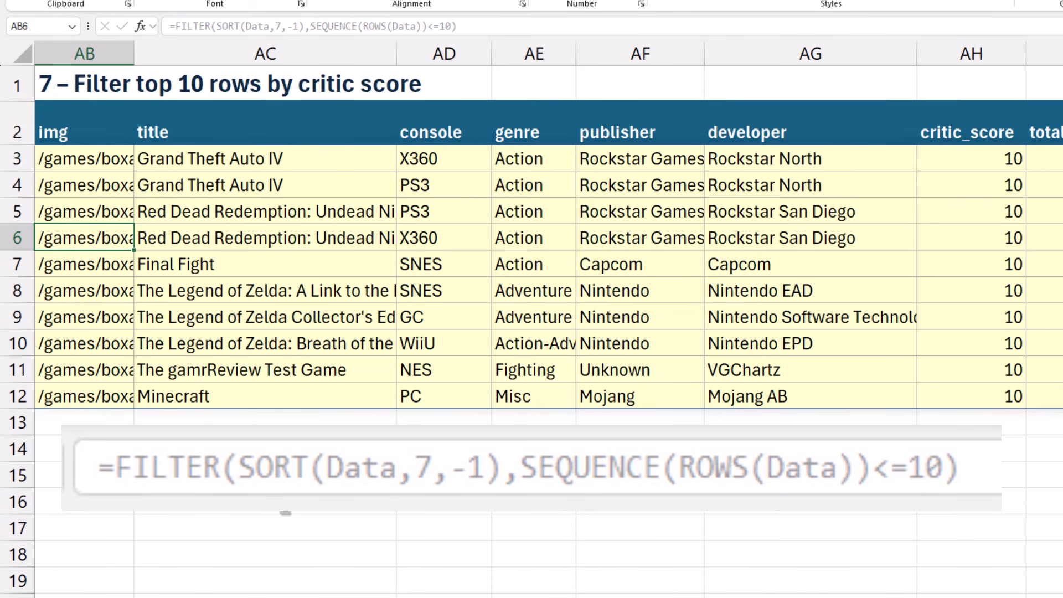
click(974, 161)
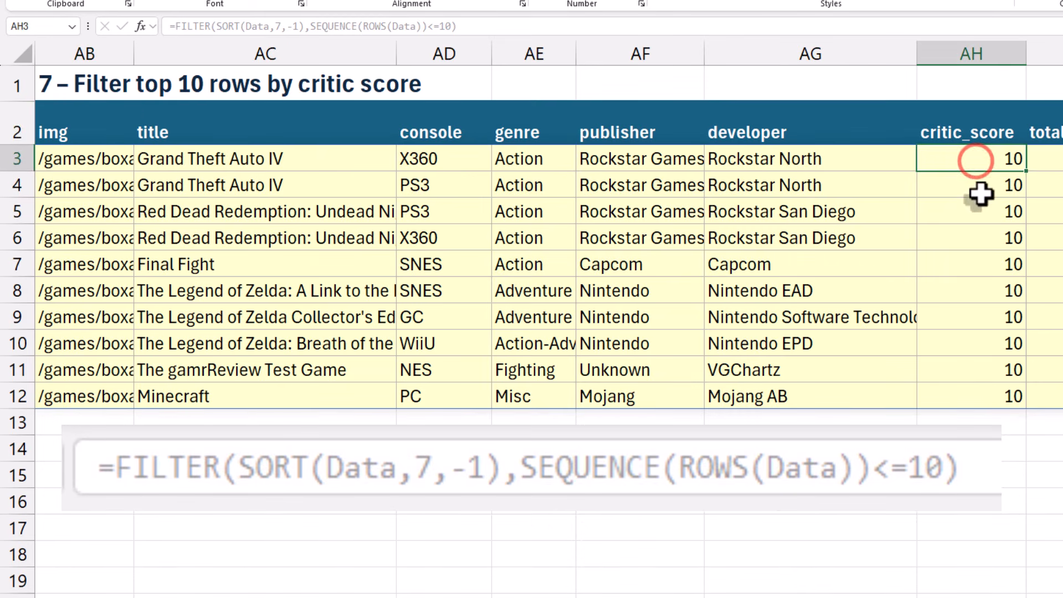
click(979, 186)
click(980, 213)
click(979, 239)
click(980, 265)
click(979, 291)
click(978, 316)
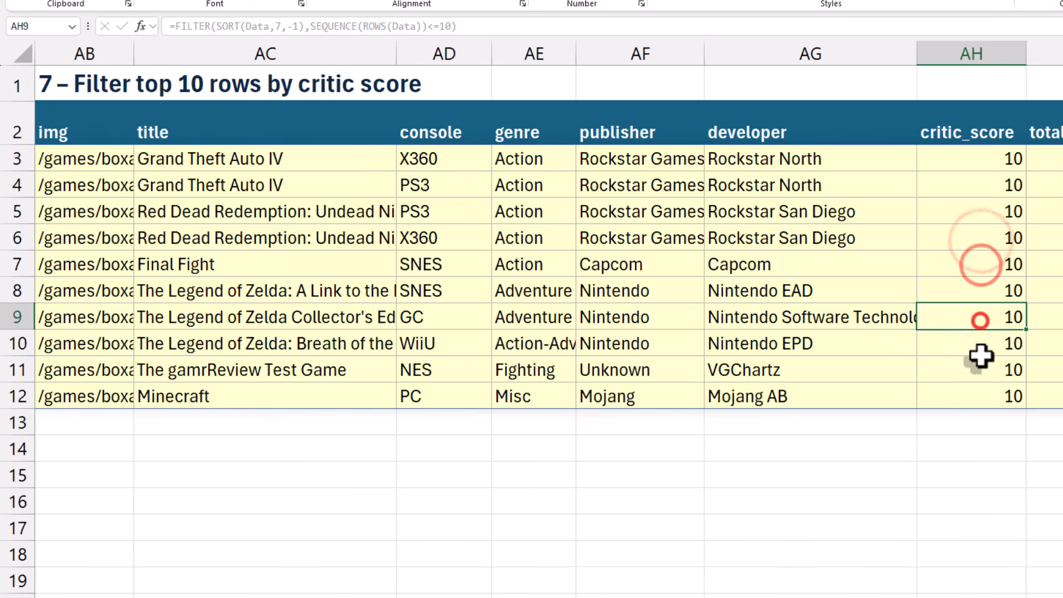
click(977, 343)
click(975, 369)
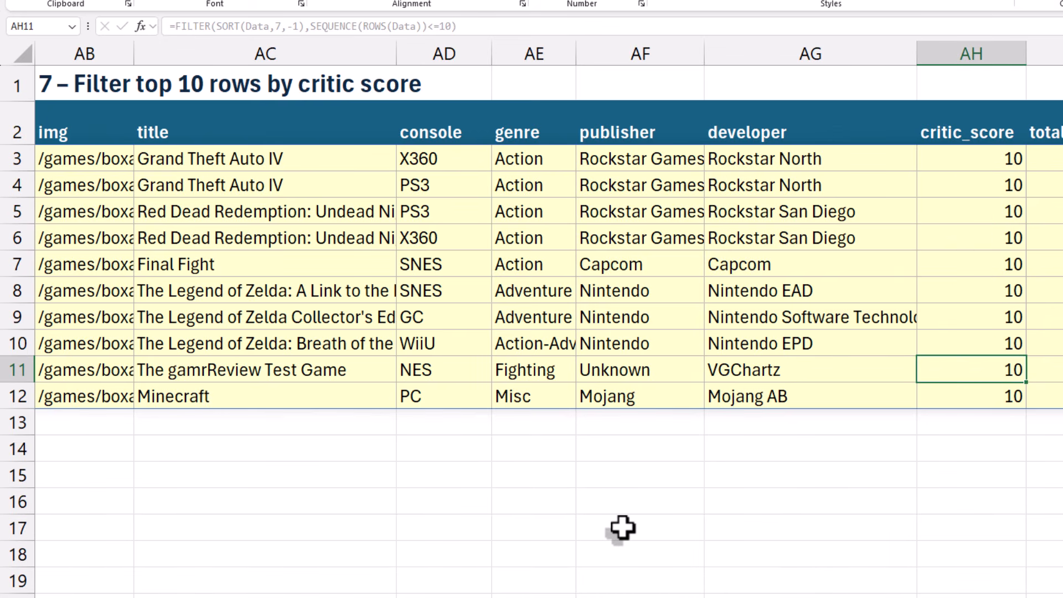
click(605, 527)
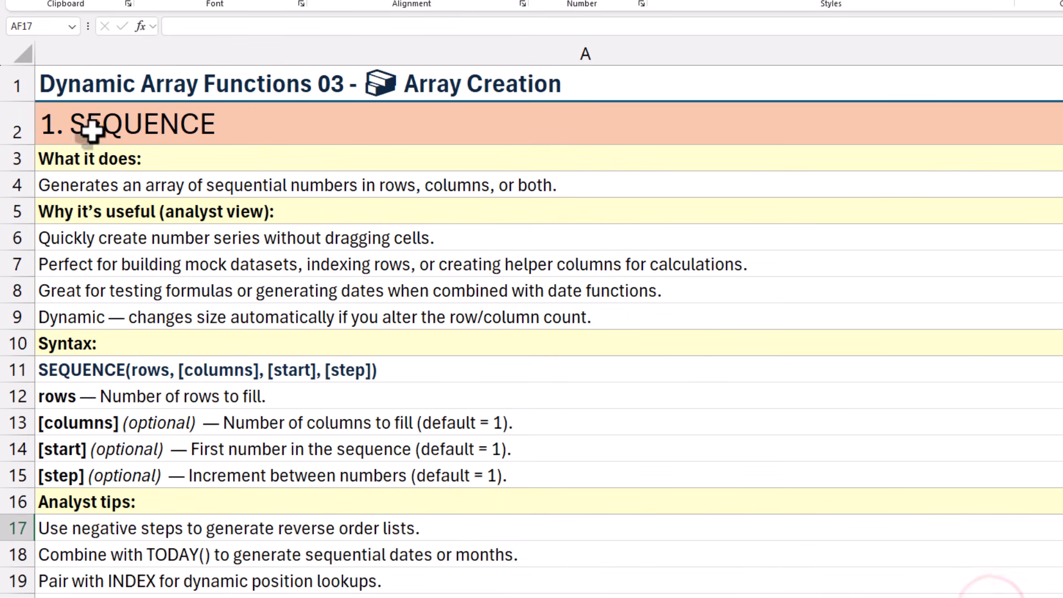
Review the analyst tips and usefulness notes on the SEQUENCE explanation sheet
click(91, 131)
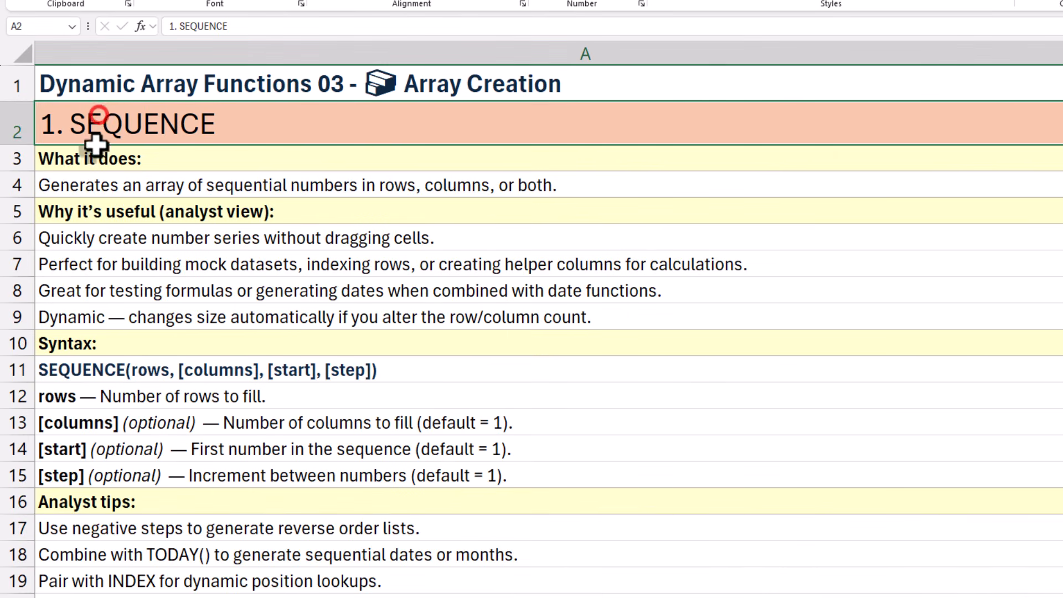
click(114, 502)
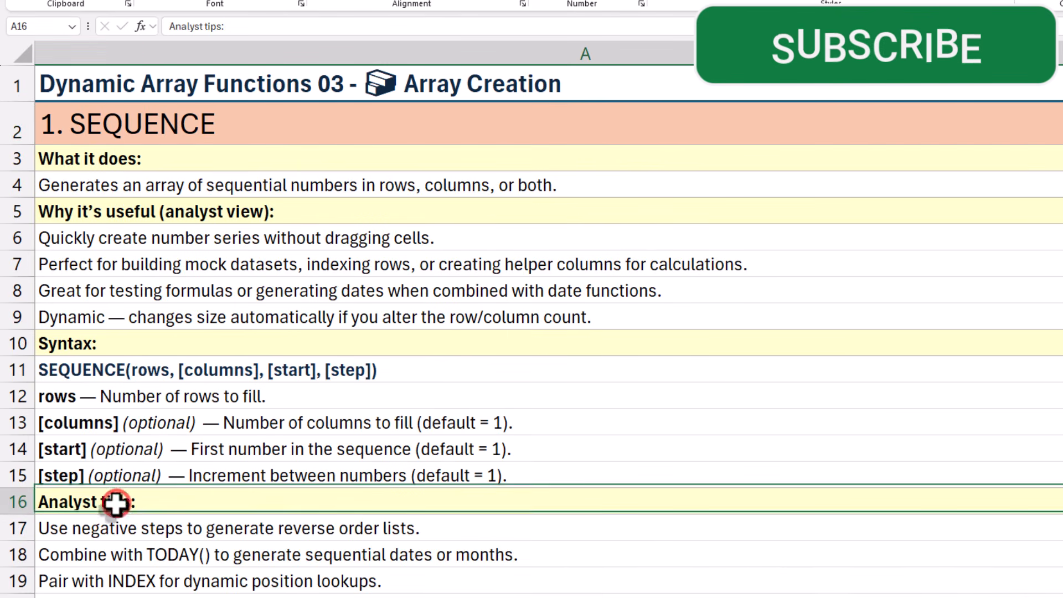
click(113, 530)
click(118, 554)
click(122, 578)
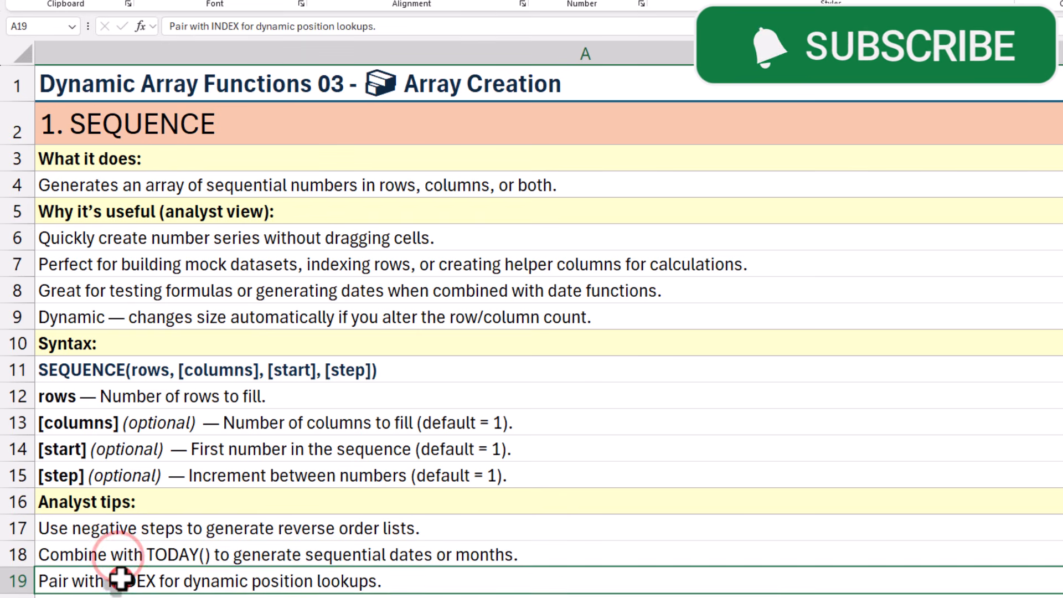
click(123, 318)
click(131, 288)
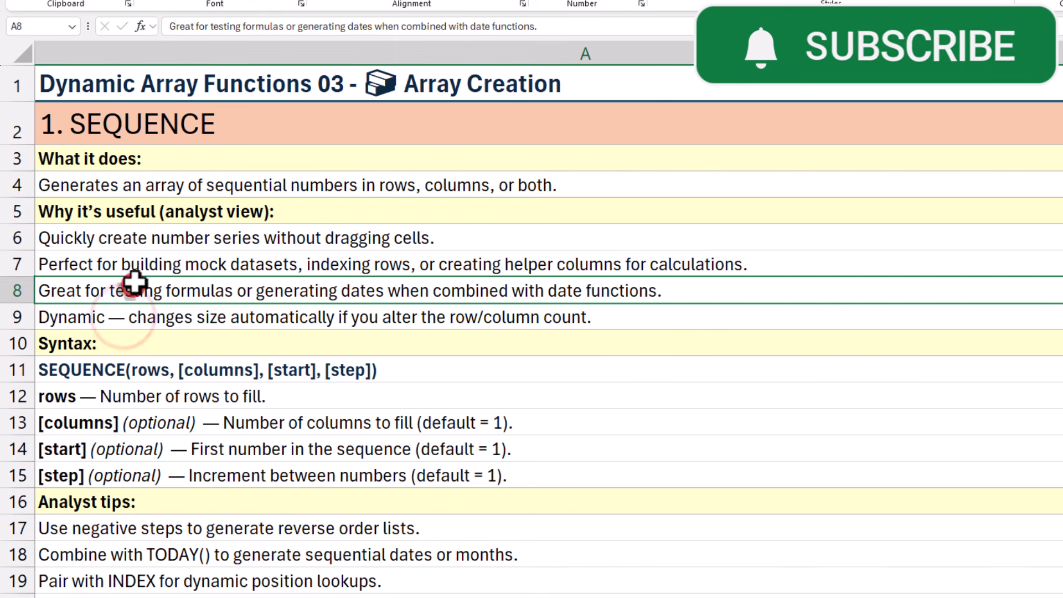